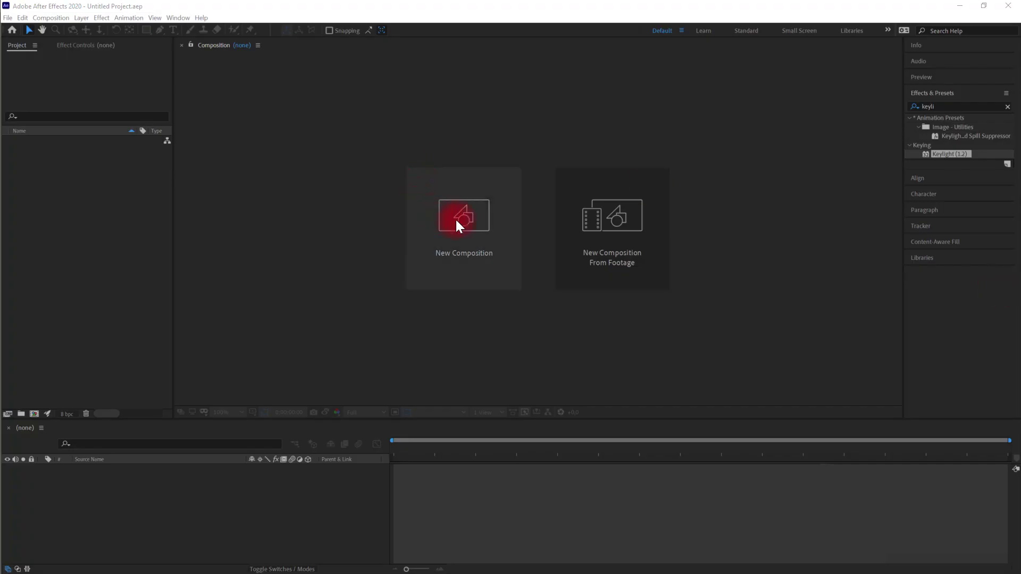
Step: Start a new composition named Matrix and set its duration to 0:00:10:00
click(463, 218)
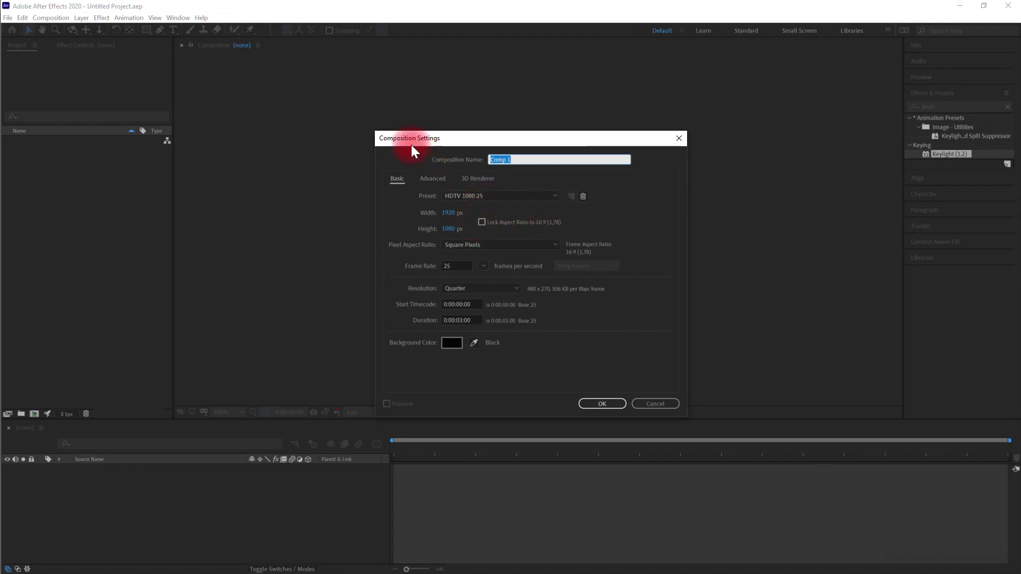
text(Matrix)
click(461, 320)
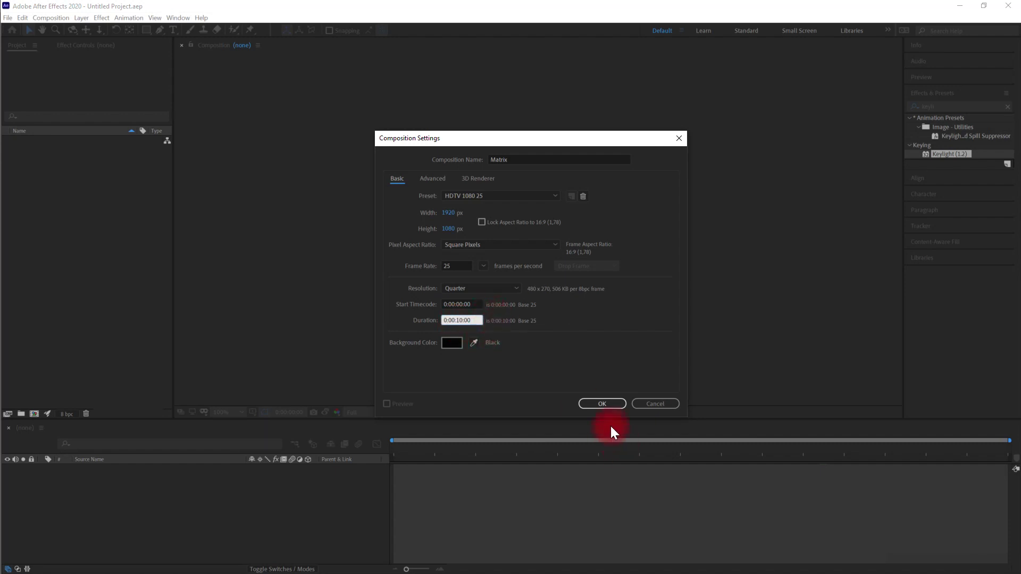
Step: Confirm the Matrix composition and draw a paragraph text box covering the entire frame
click(598, 404)
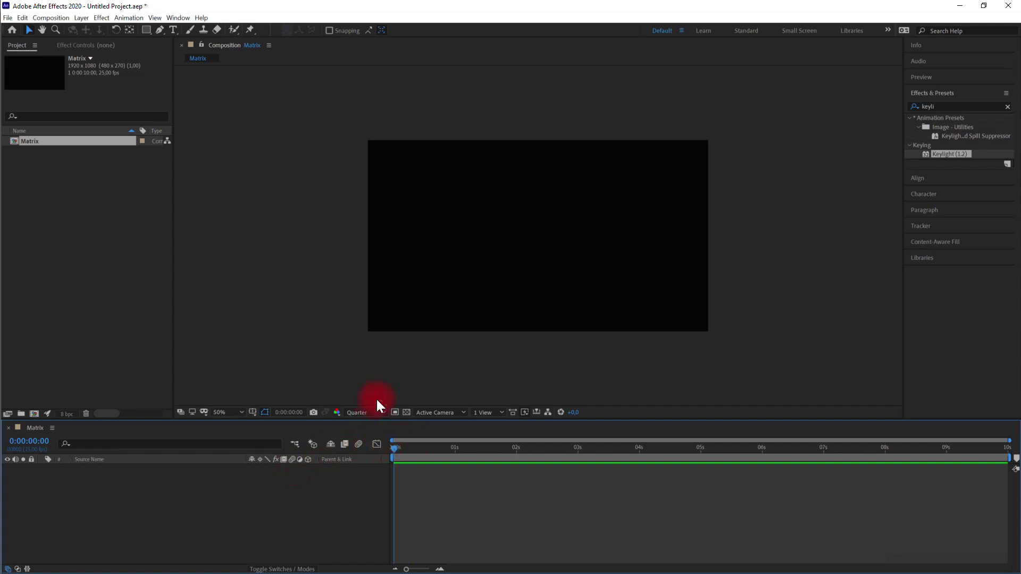
click(173, 30)
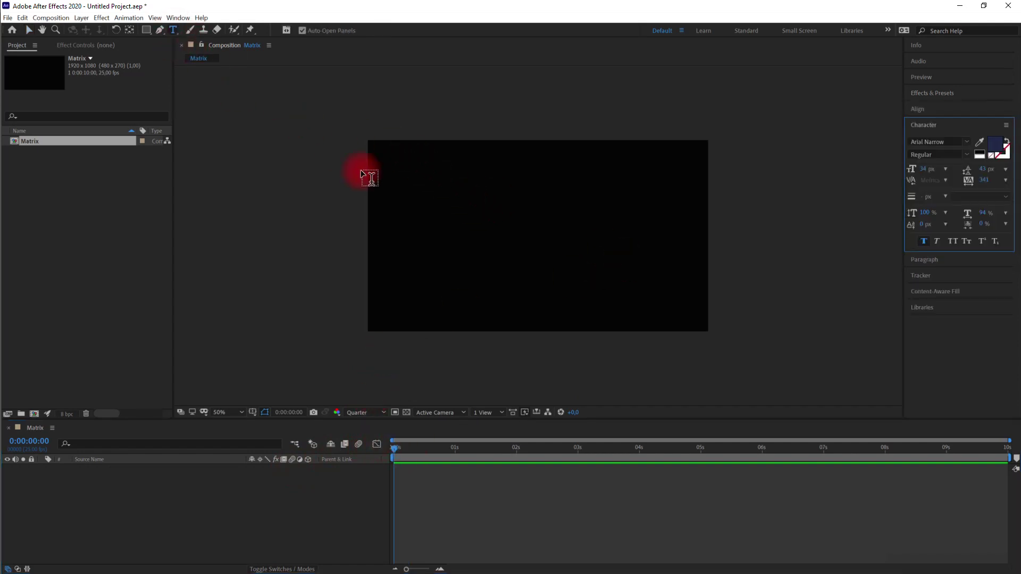
drag(372, 144, 702, 322)
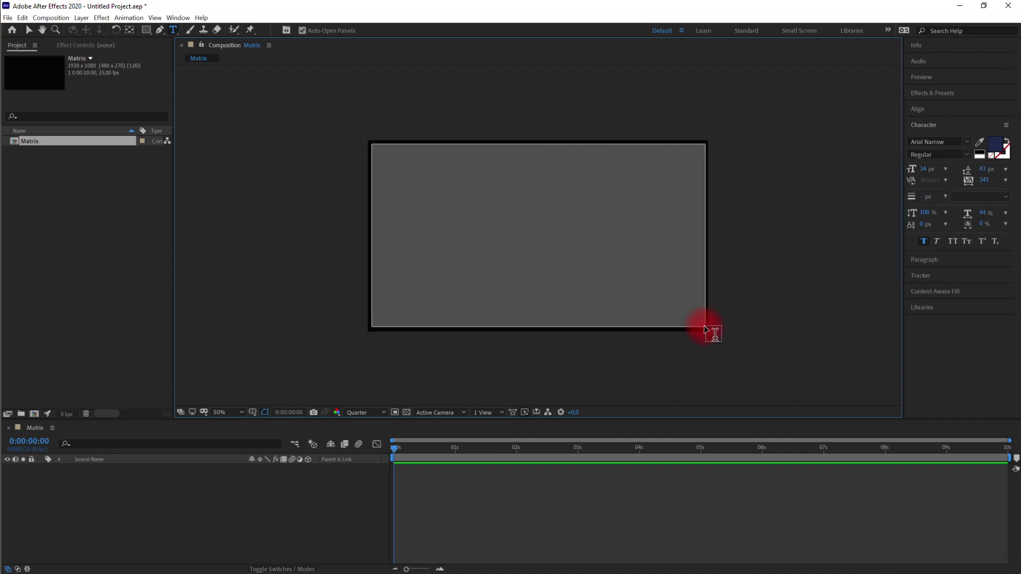
drag(702, 322, 705, 329)
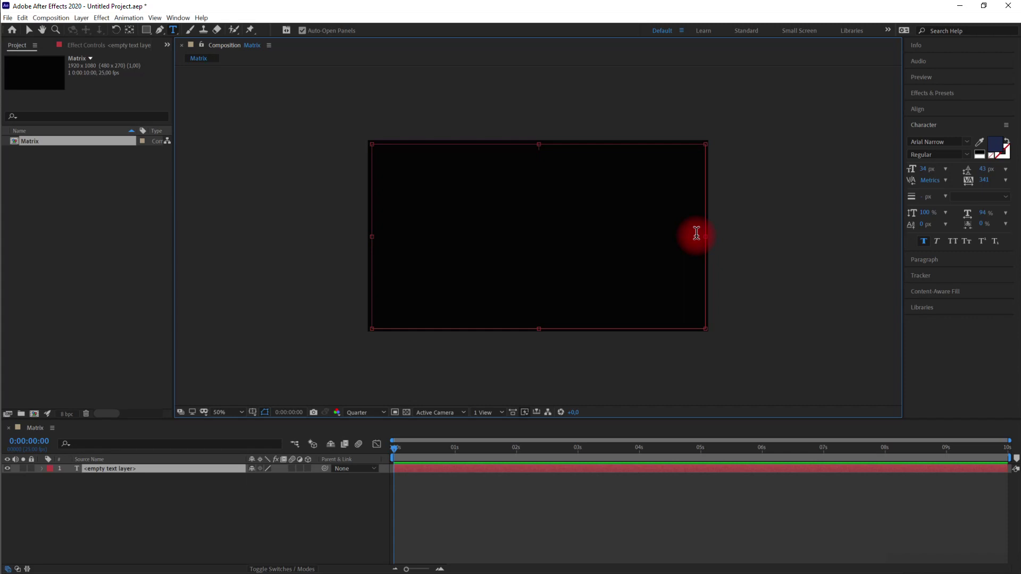
Step: Type a long row of digits and paste copies until the text box fills up
text(352713512853217832157832157832157325783251731578325178325178327853537125731573815371573825321327853278532785327853278553278532785327853278532785)
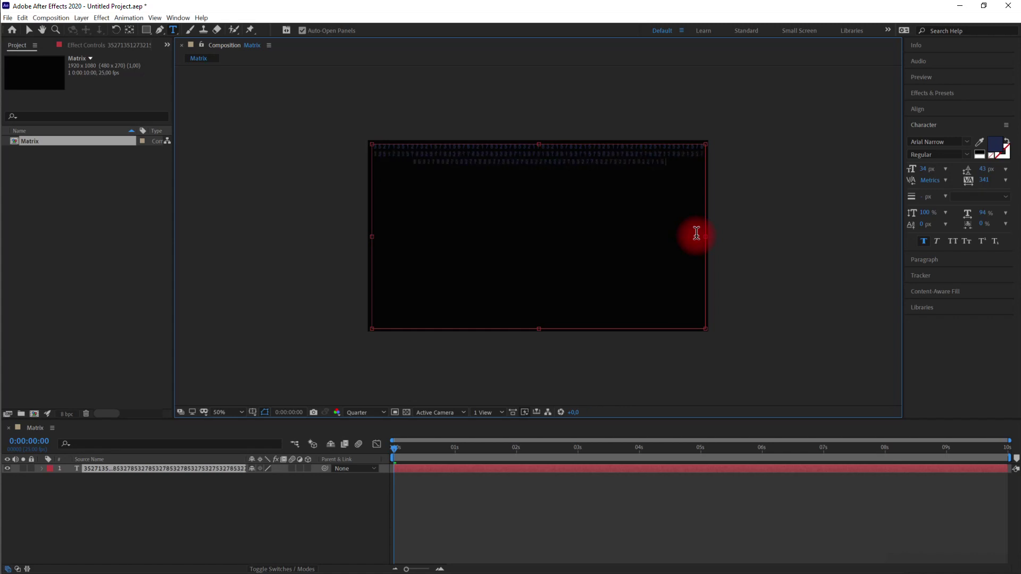
key(ctrl+a)
key(Right)
key(ctrl+v)
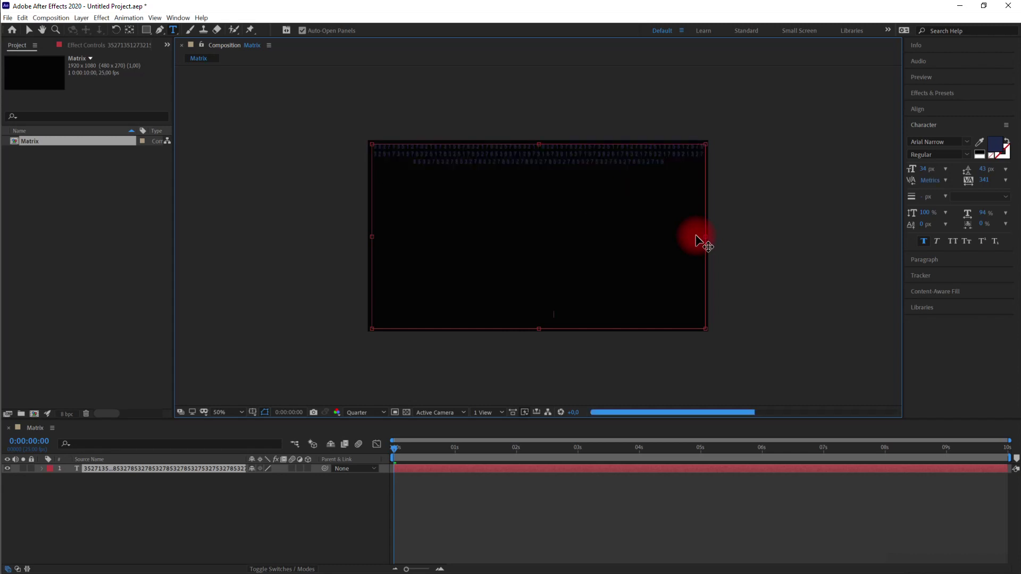
key(ctrl+v)
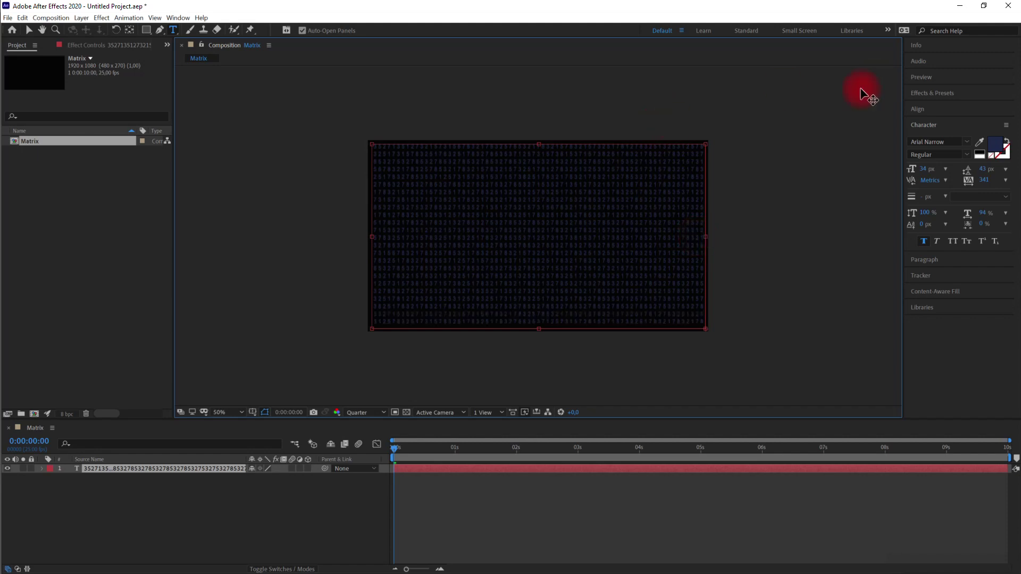
Step: View the composition at full size and select all the digit text
key(period)
key(comma)
key(period)
click(591, 254)
key(ctrl+a)
Step: Set the fill colour of all the digits to dark green 1A580C
click(995, 144)
click(704, 348)
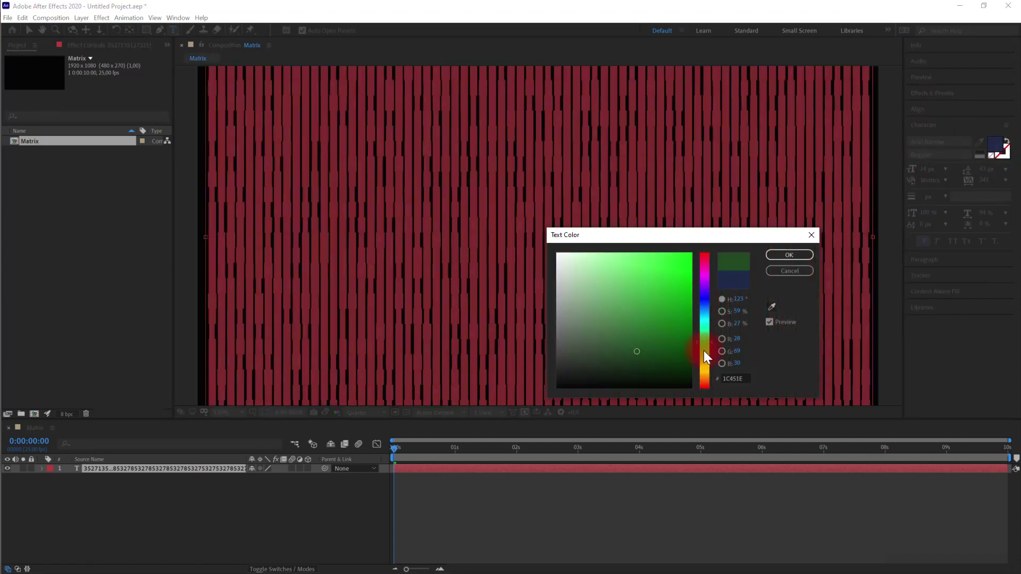
click(665, 331)
drag(665, 331, 673, 342)
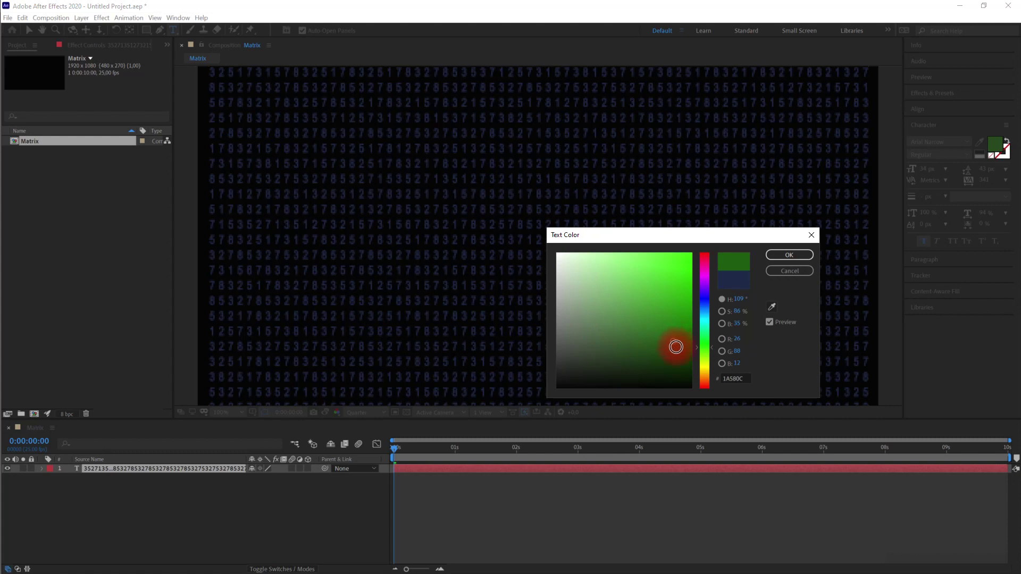
key(Return)
click(391, 454)
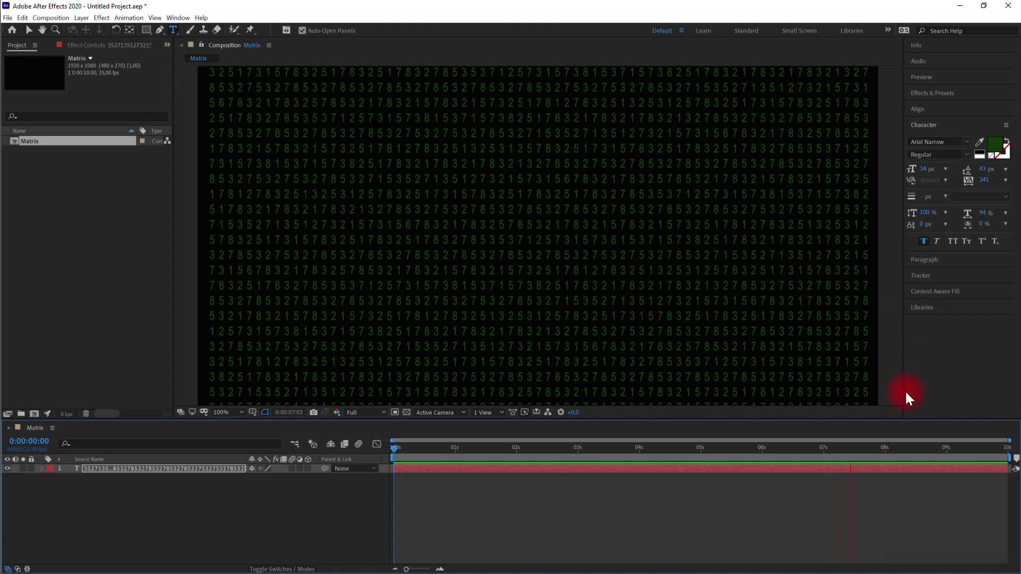
Step: Stop the preview playback and leave the layer name unchanged
click(858, 458)
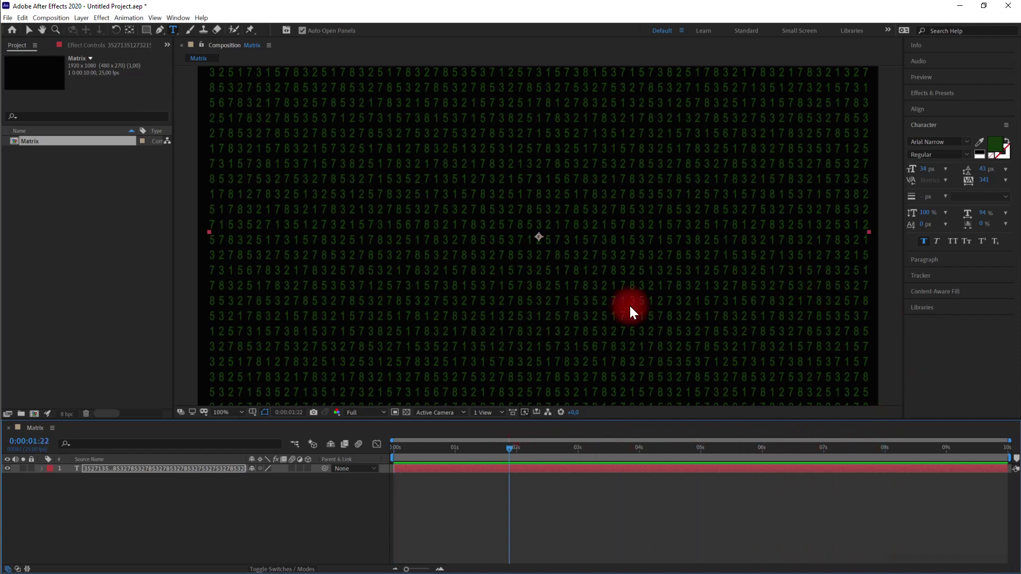
key(comma)
key(period)
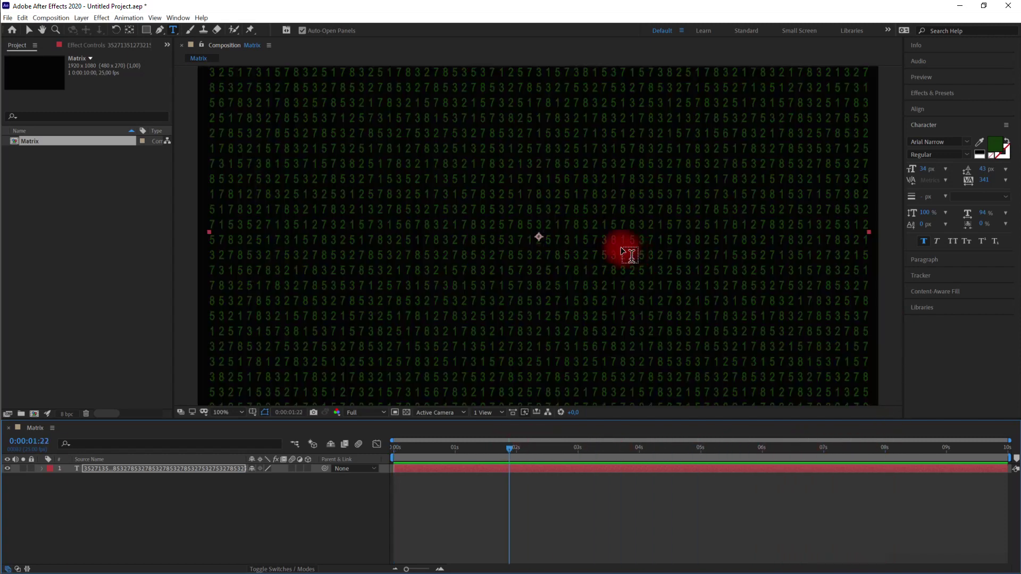
key(comma)
key(period)
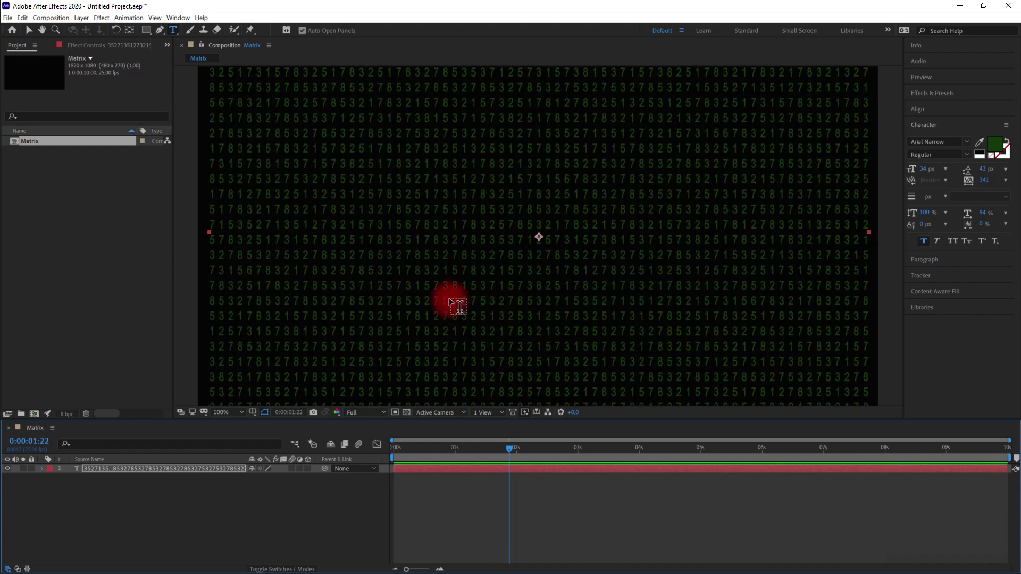
click(59, 470)
Step: Give the digit layer a Character Offset animator with an offset value of 5
click(37, 469)
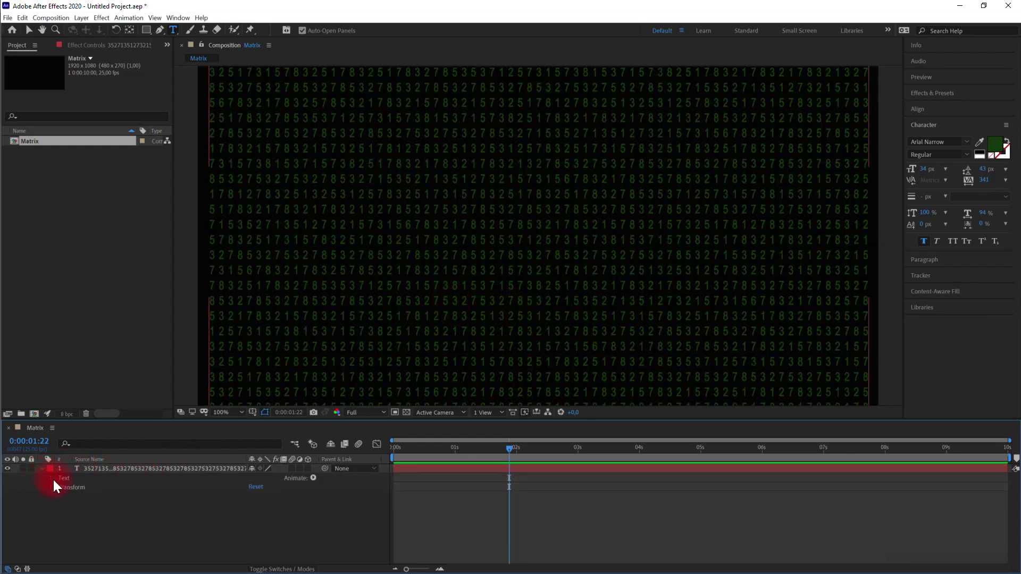
click(312, 478)
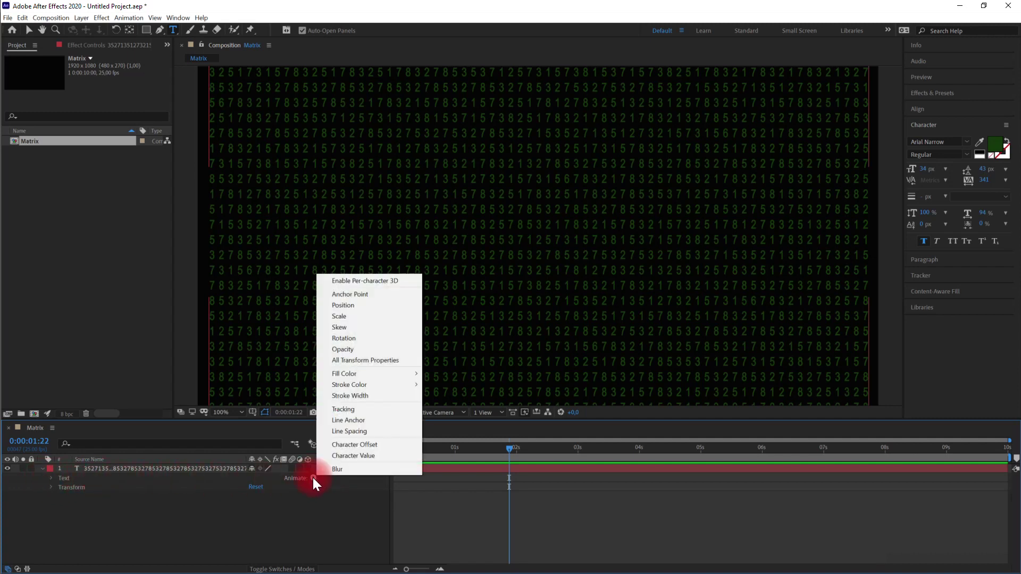
click(364, 444)
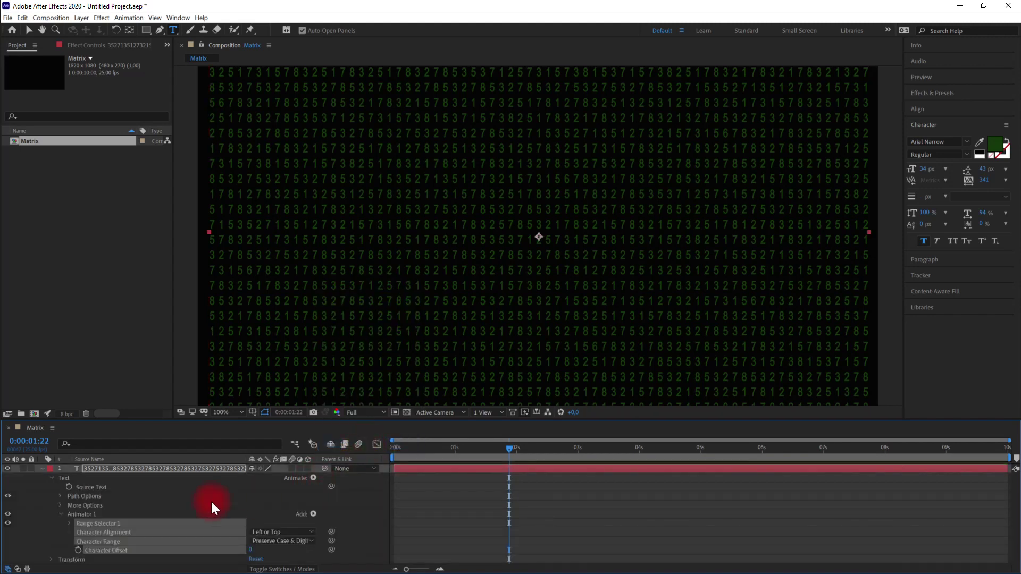
click(61, 540)
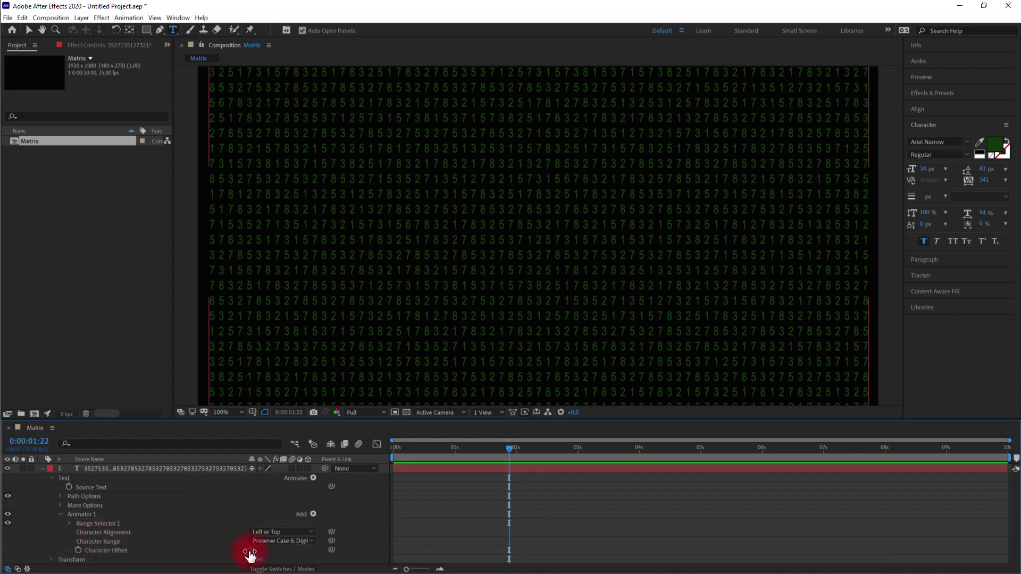
mouse_move(250, 555)
mouse_down()
mouse_move(269, 545)
mouse_move(305, 571)
mouse_up()
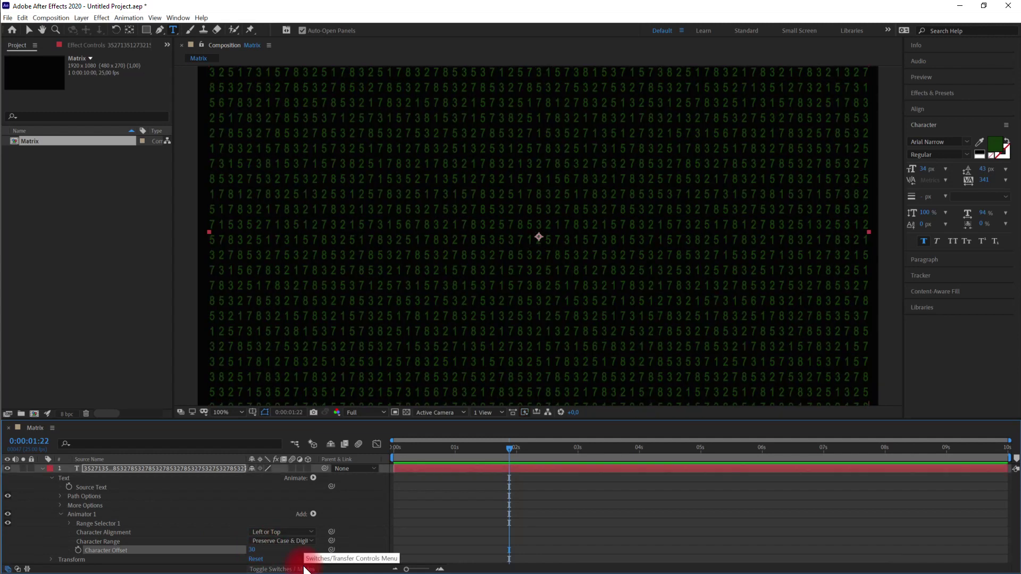
click(255, 553)
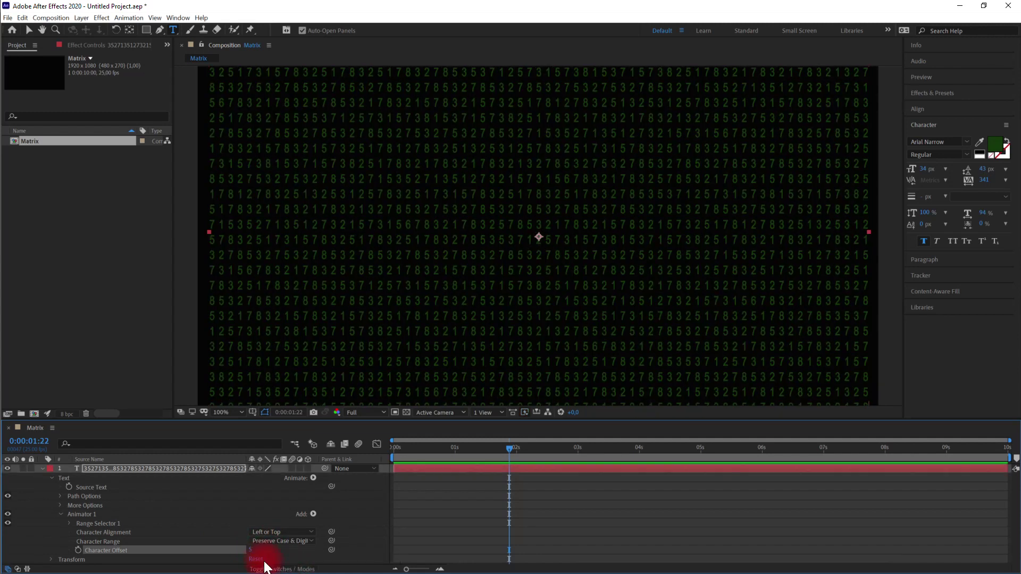
key(Return)
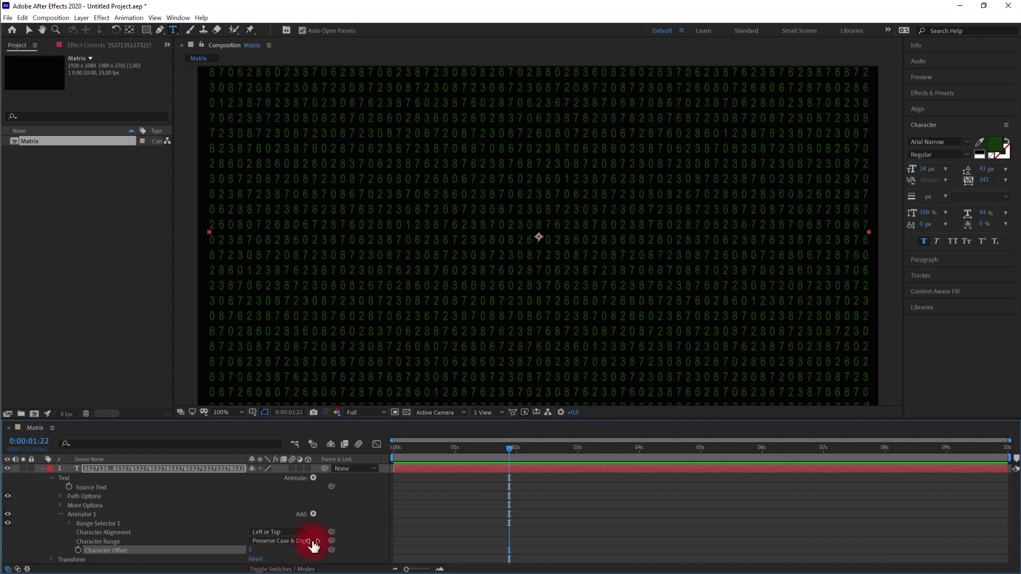
drag(401, 449, 393, 453)
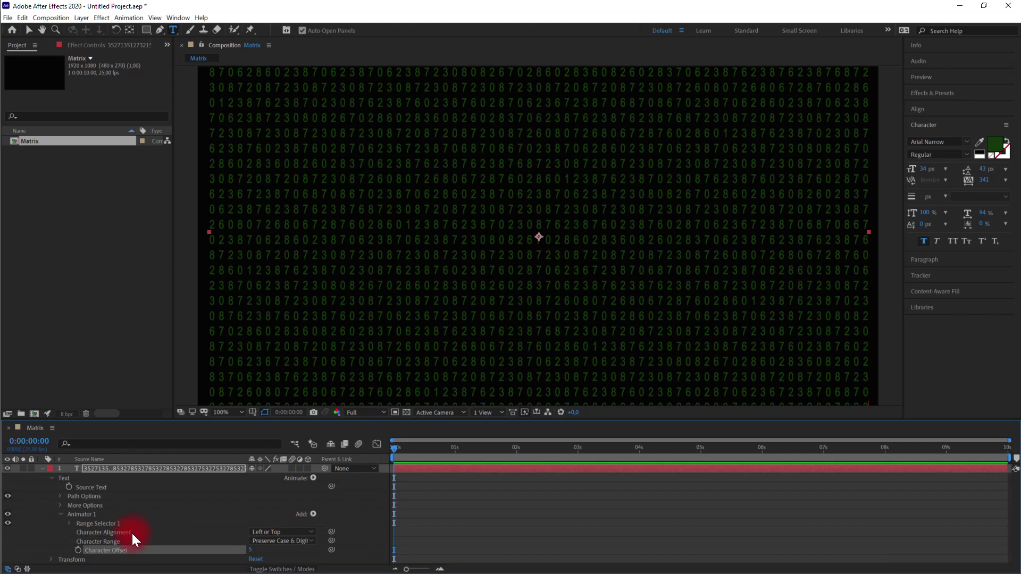
Step: Drive Character Offset with a wiggle(10,50) expression and preview the flickering digits
alt+click(78, 550)
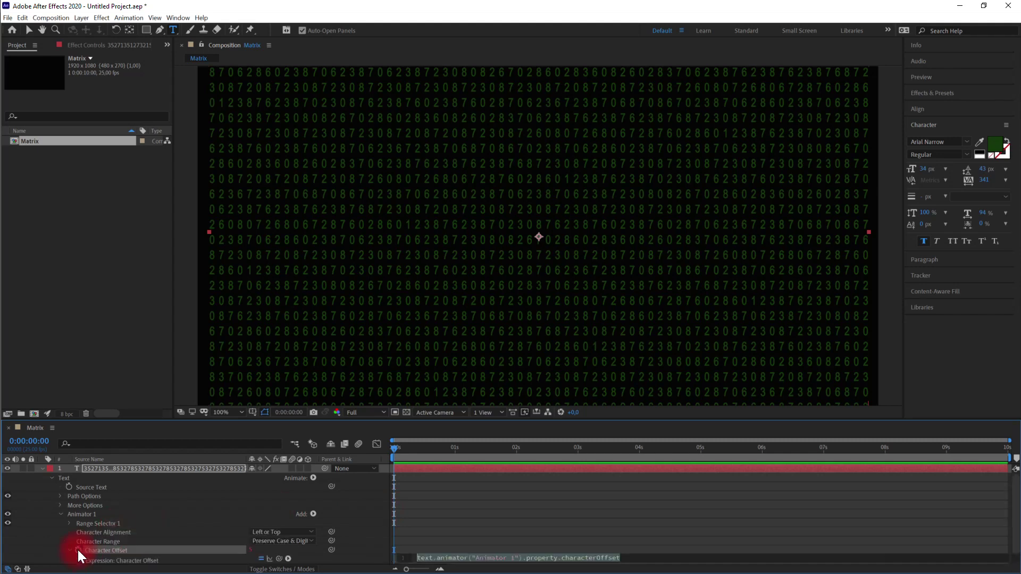
text(wiggle(10,50)
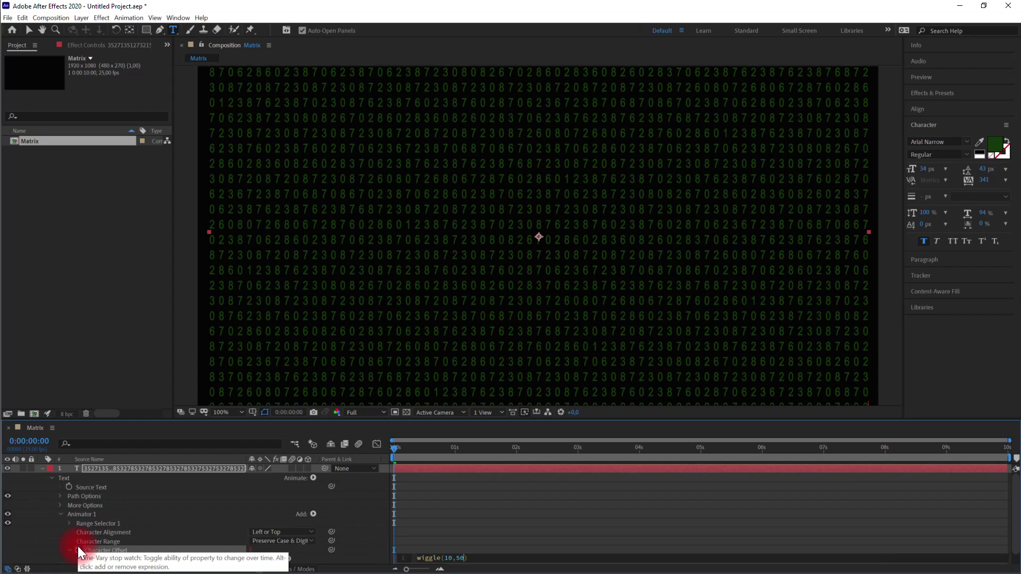
key(KP_Enter)
key(space)
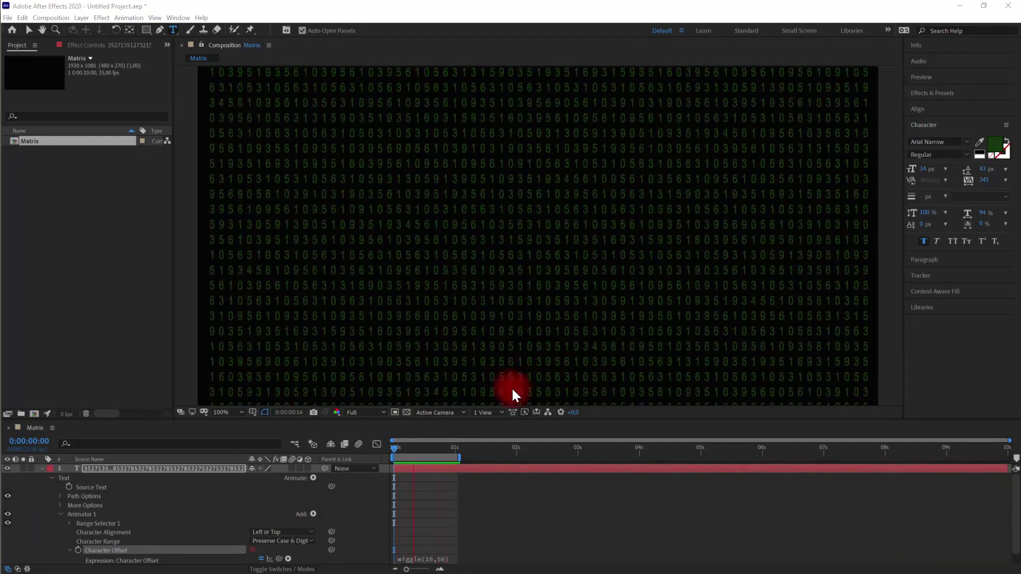
Step: Lower the wiggle frequency to 3 and preview at Half resolution
drag(451, 452, 419, 452)
click(430, 558)
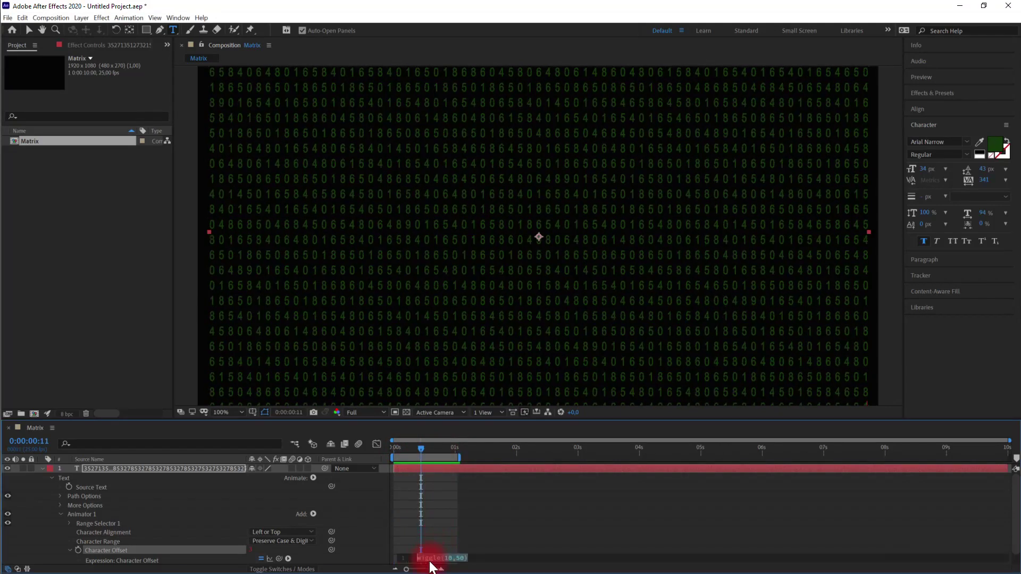
click(452, 558)
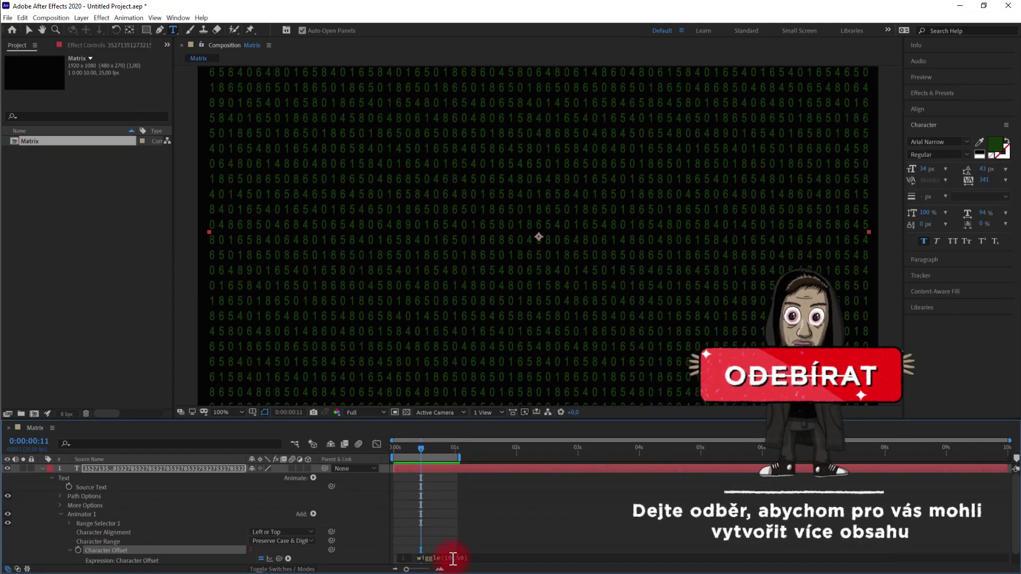
key(BackSpace)
key(BackSpace)
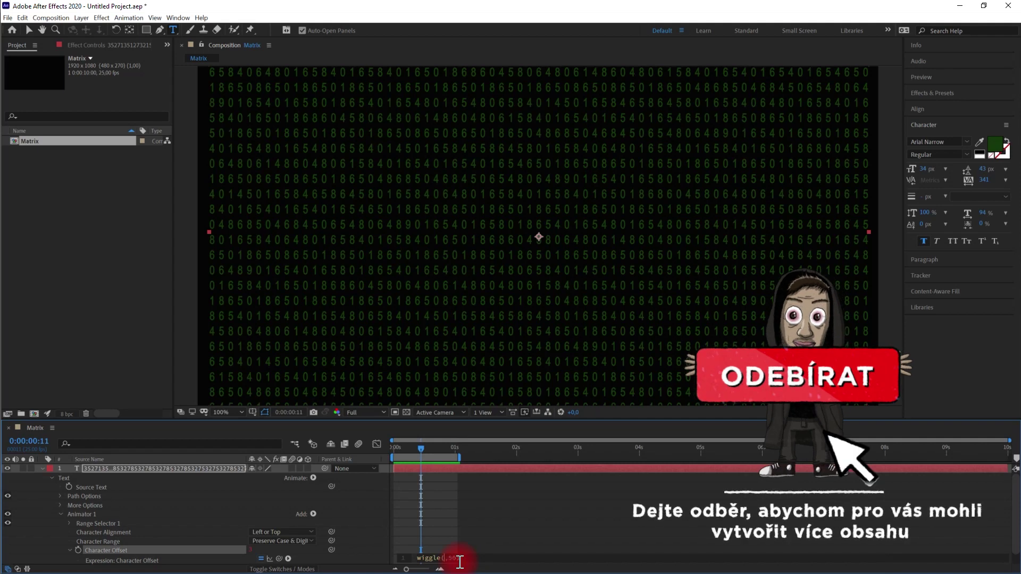
text(3)
click(432, 461)
key(space)
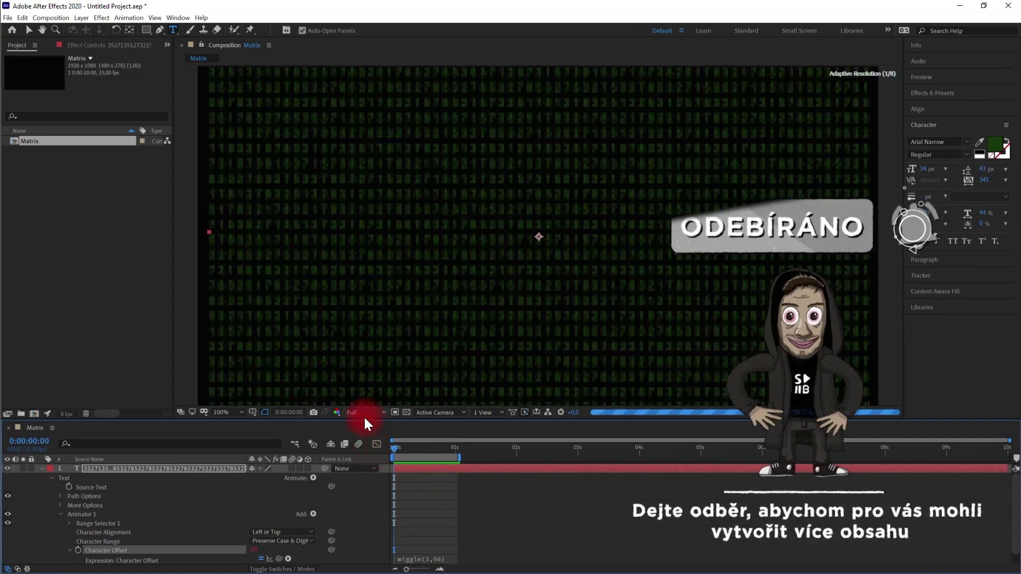
click(365, 416)
click(368, 448)
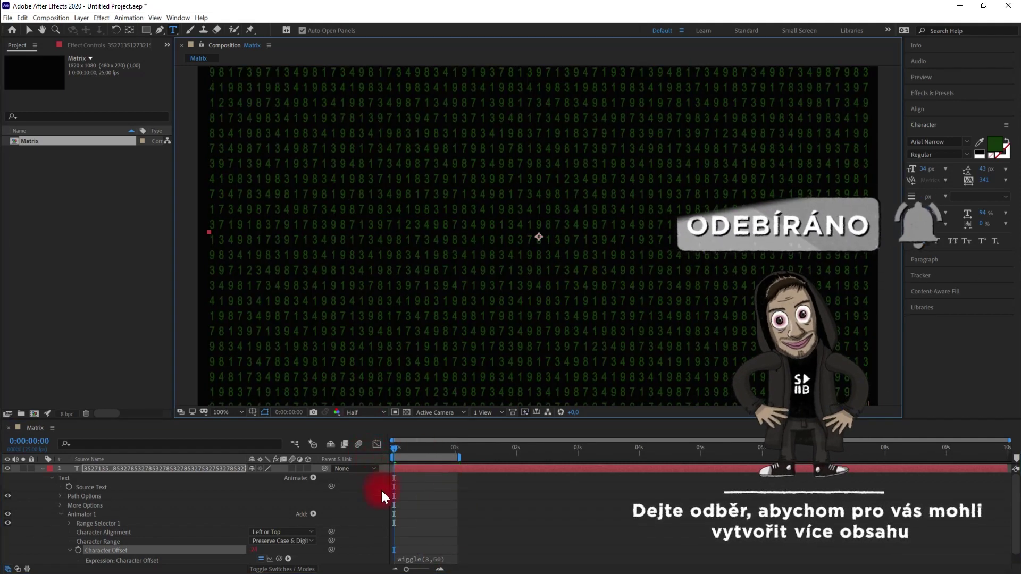
key(space)
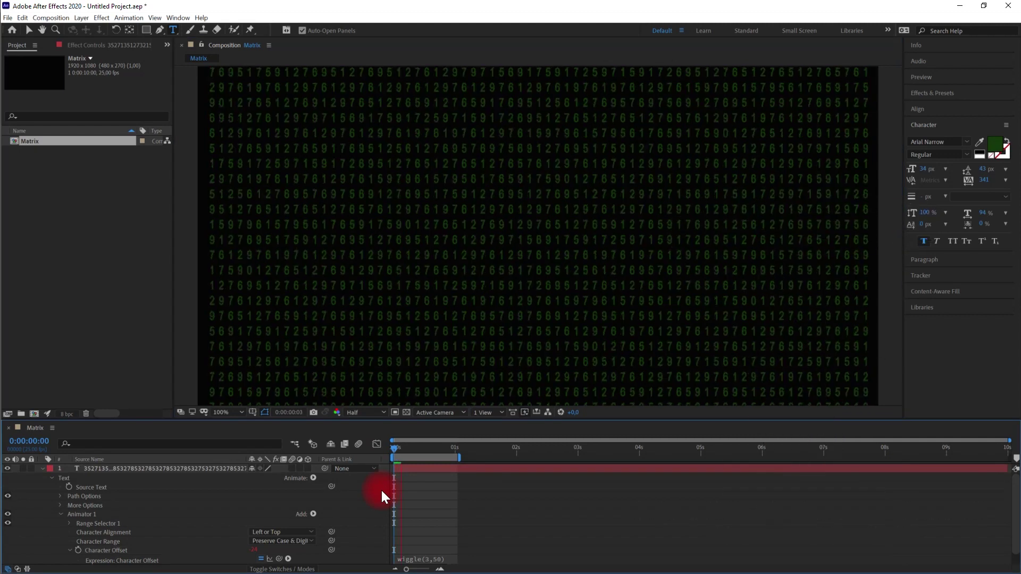
Step: Slow the expression to wiggle(10,50) and replay the preview from the start
mouse_move(406, 445)
mouse_down()
mouse_move(394, 449)
mouse_move(419, 451)
mouse_up()
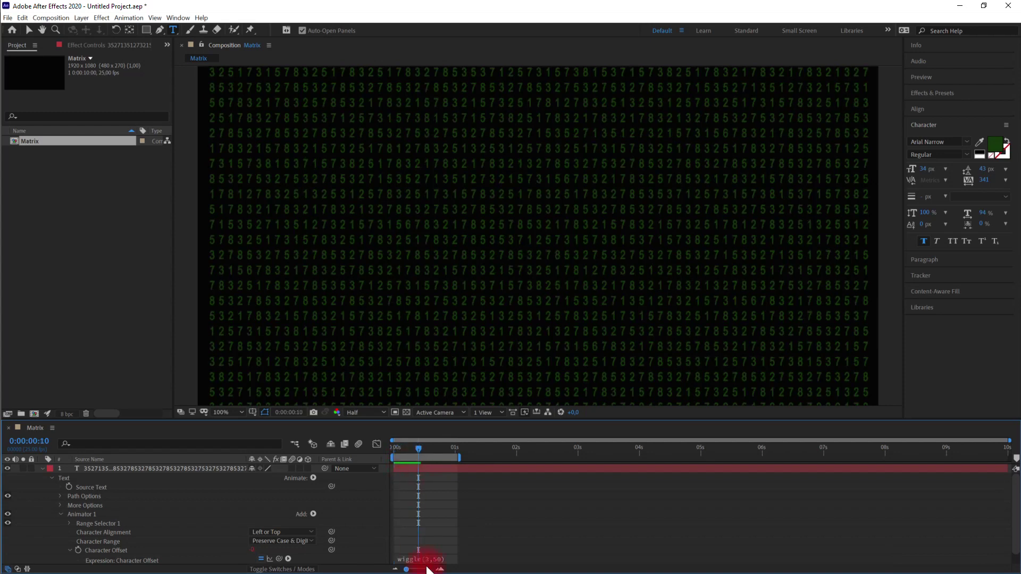
click(442, 559)
text(1)
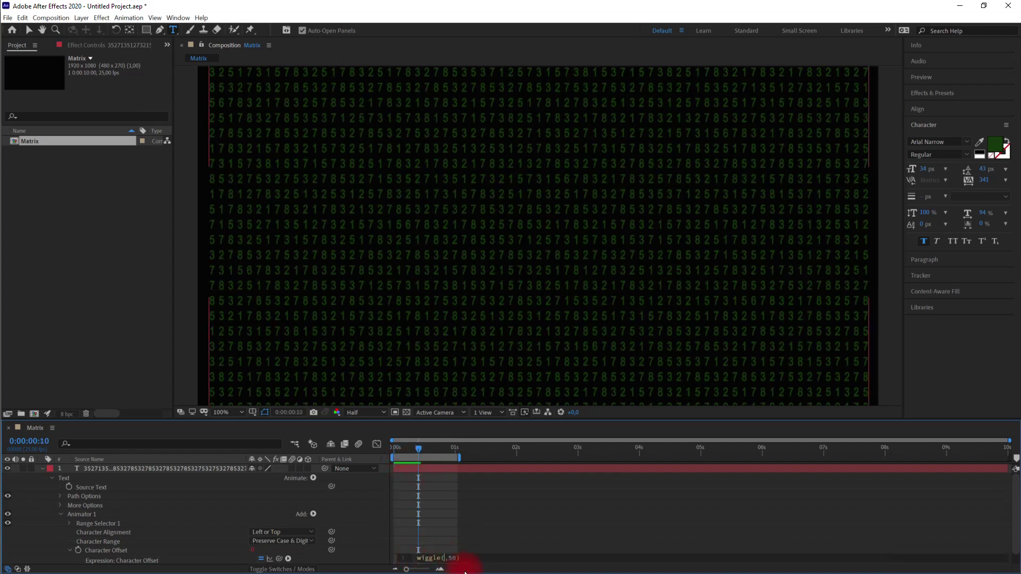
click(404, 452)
click(394, 448)
key(space)
scroll(630, 295, down, 2)
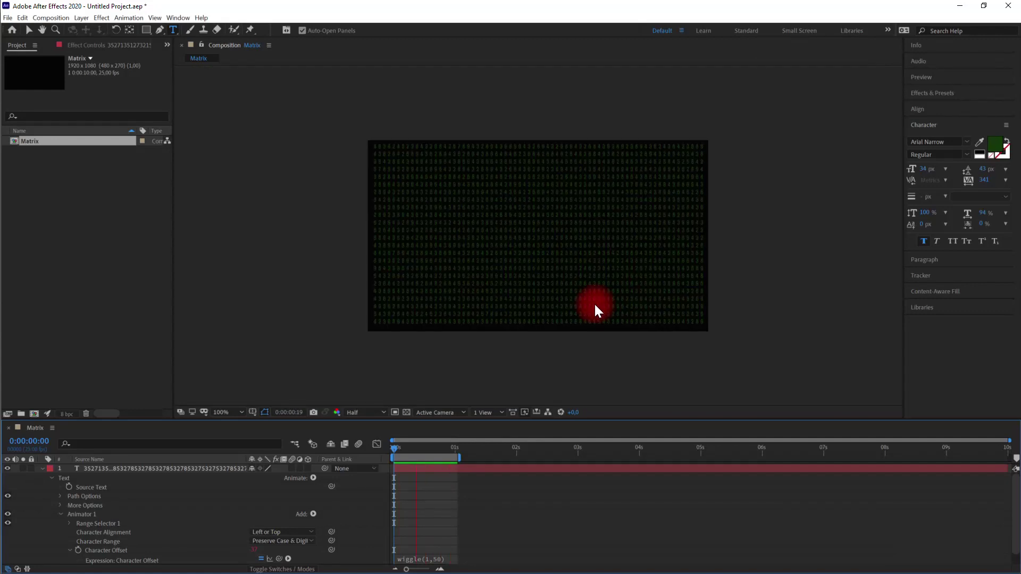
scroll(595, 303, down, 2)
Step: Change the expression to wiggle(0.4,5) and return the playhead to the start
click(442, 558)
click(466, 562)
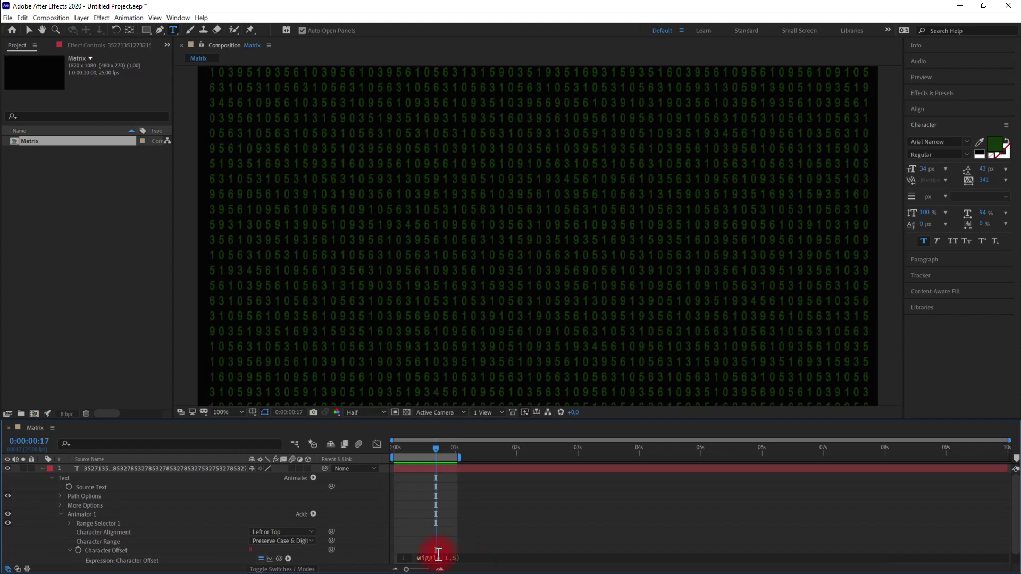
key(BackSpace)
text(.4)
click(409, 439)
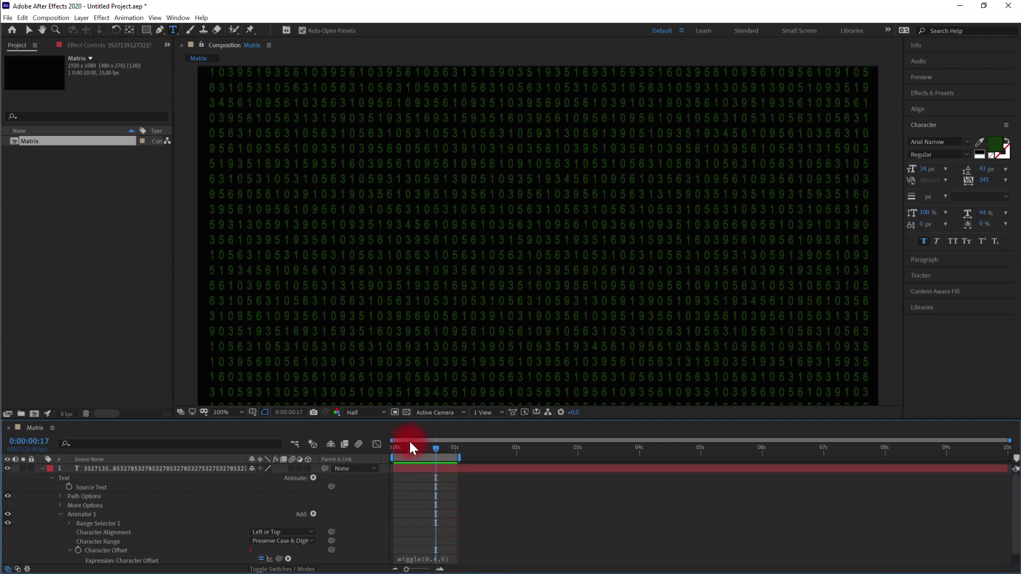
click(388, 448)
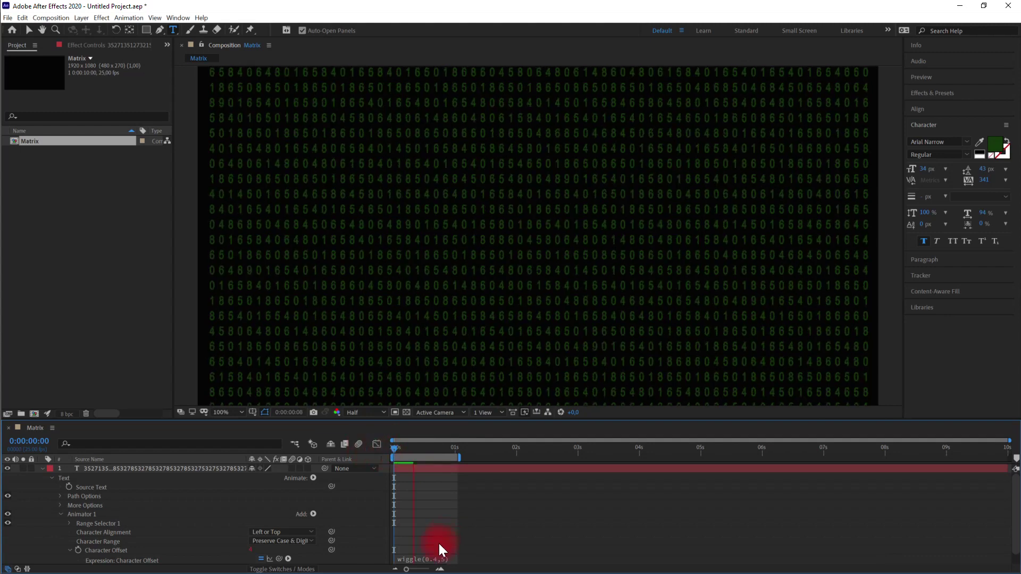
Step: Set the wiggle amount to 20, giving wiggle(0.4,20)
click(433, 557)
text(20)
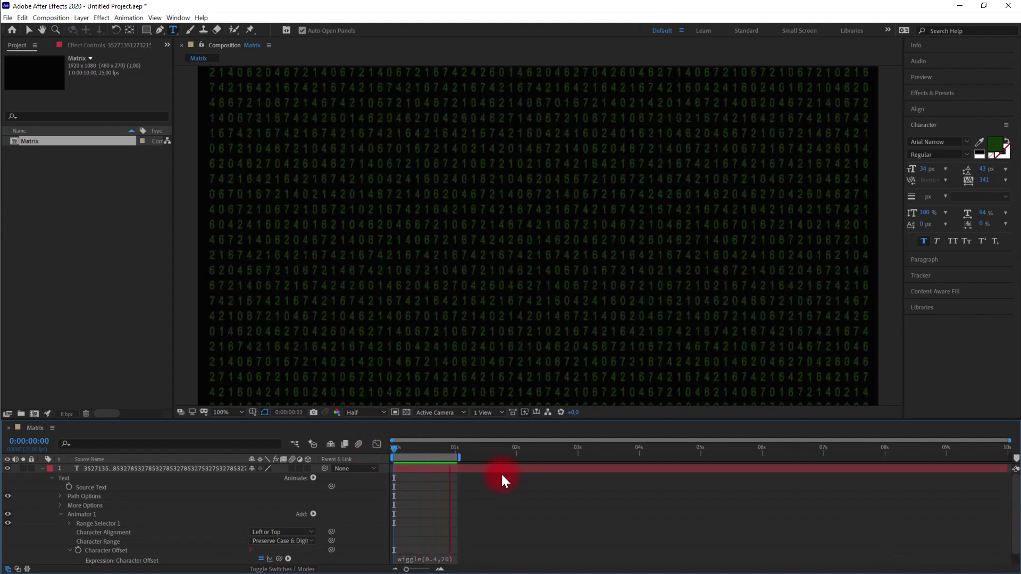
key(comma)
key(comma)
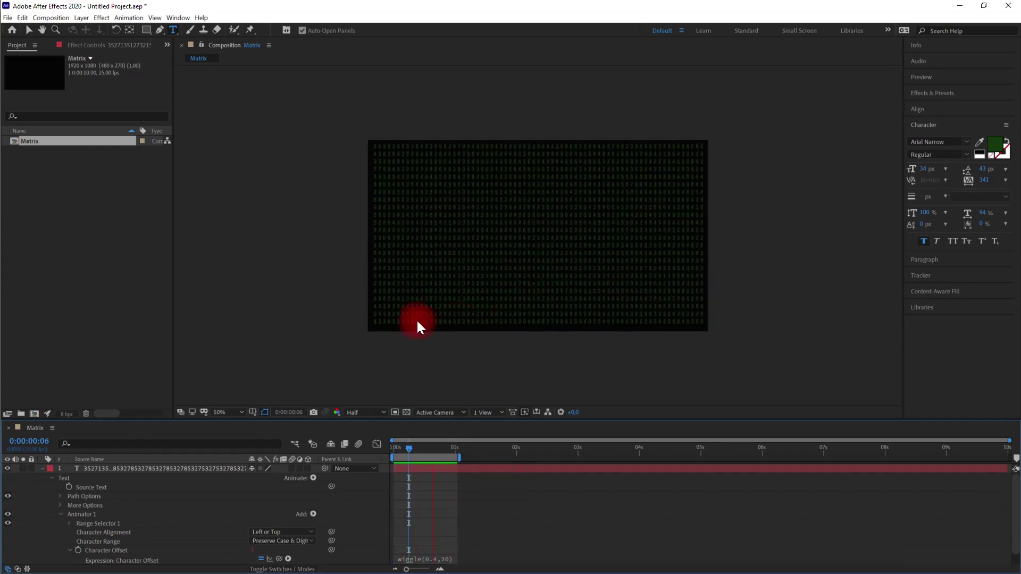
click(154, 469)
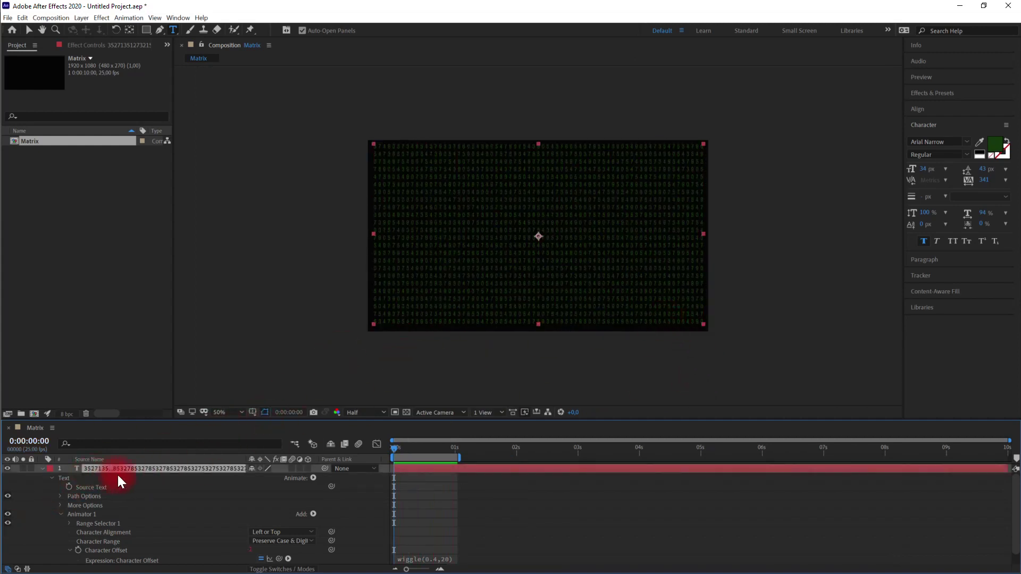
Step: Nudge the digit layer slightly downward in the composition view
key(v)
click(580, 254)
drag(579, 254, 580, 257)
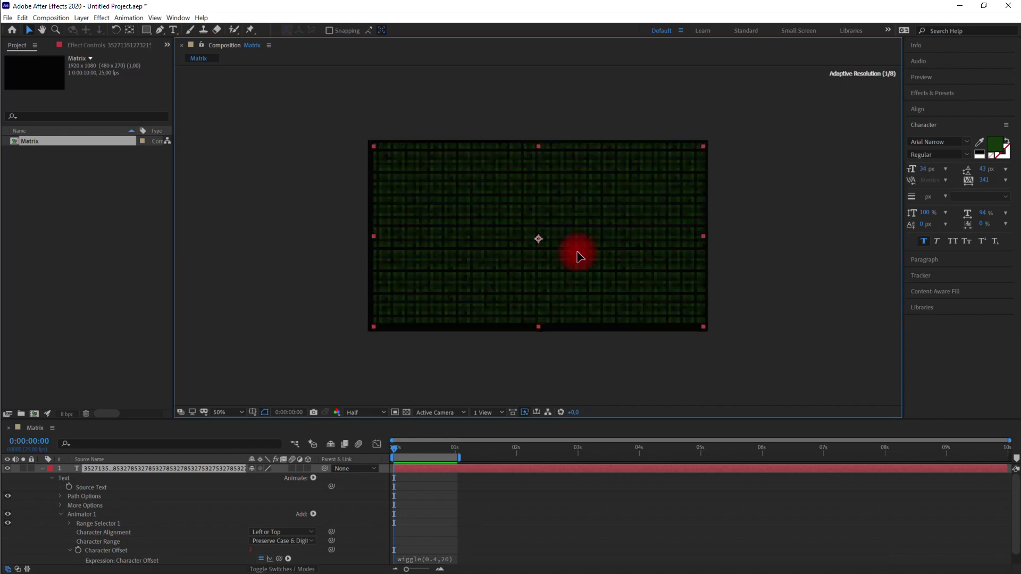
Step: Scale the digit layer to 105%
click(104, 487)
key(s)
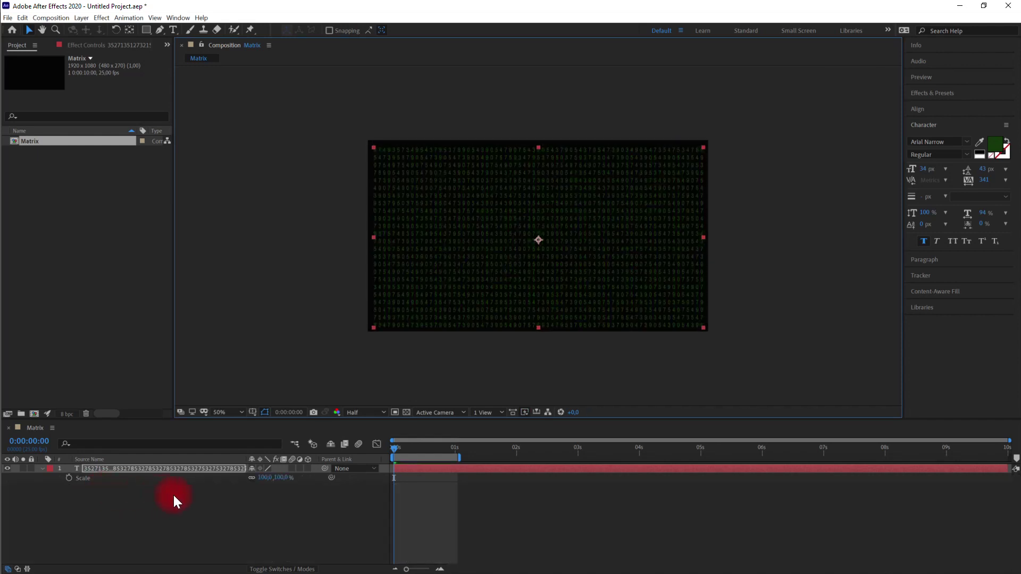
click(267, 482)
text(105)
key(Return)
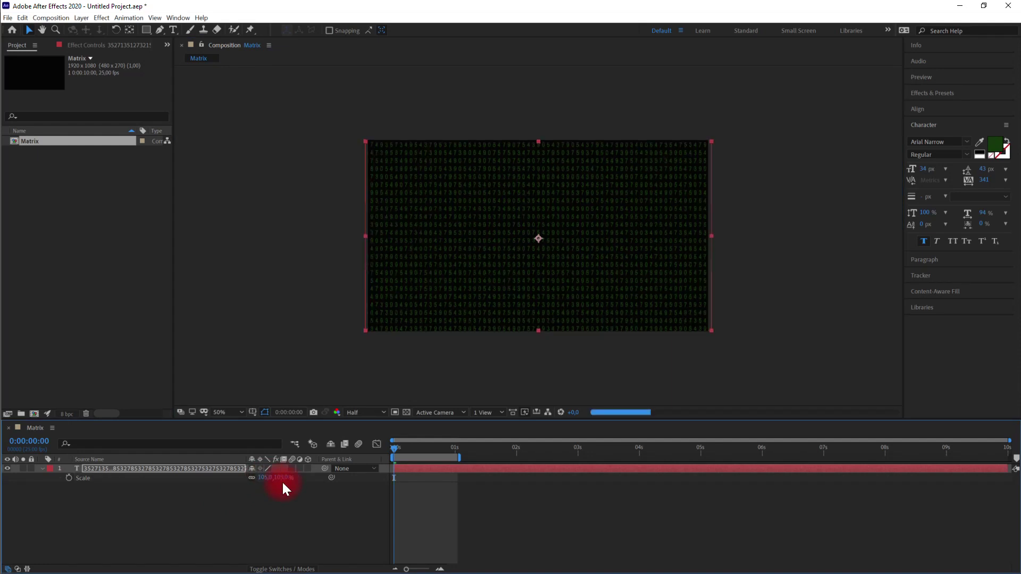
click(416, 219)
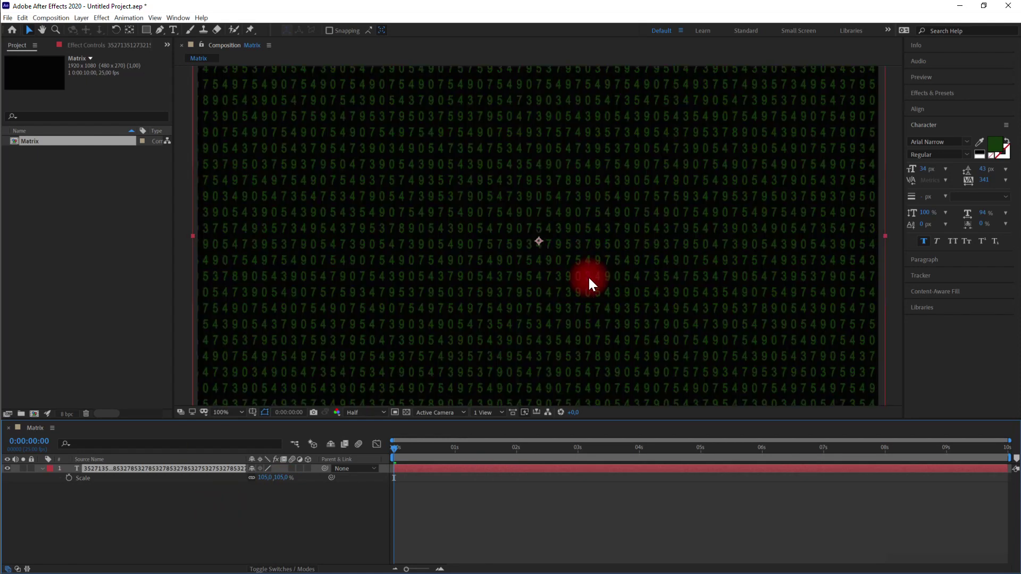
key(ctrl+t)
click(336, 181)
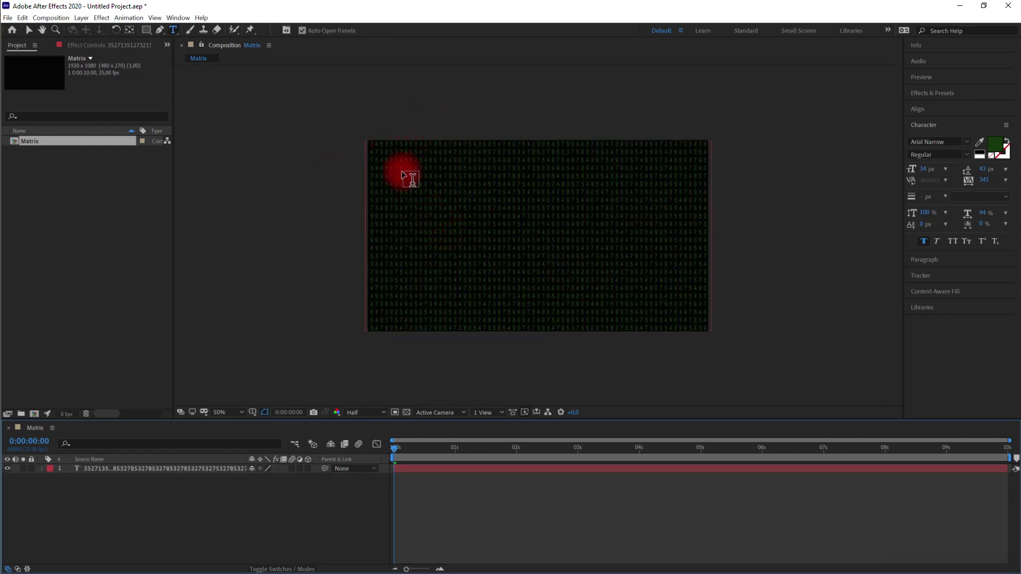
Step: Hide the digit layer and create a HACKER title at 174 px font size
click(8, 468)
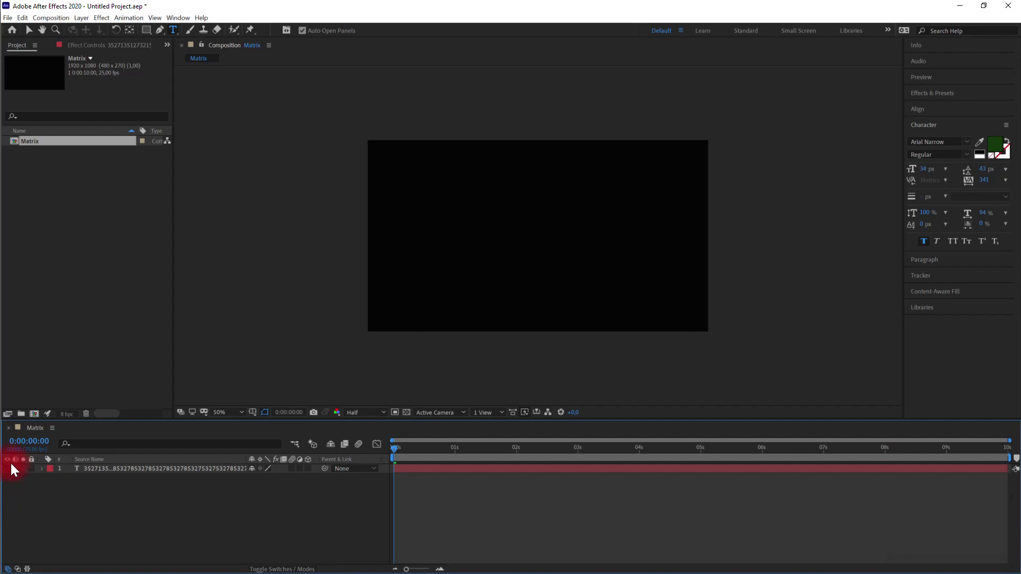
drag(425, 183, 655, 270)
text(HACKER)
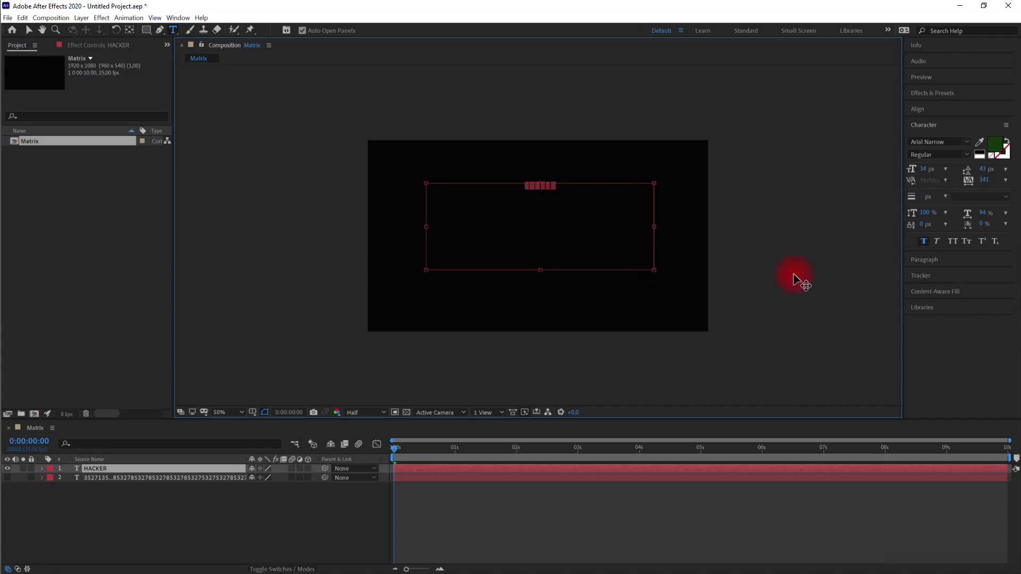
drag(924, 169, 1002, 172)
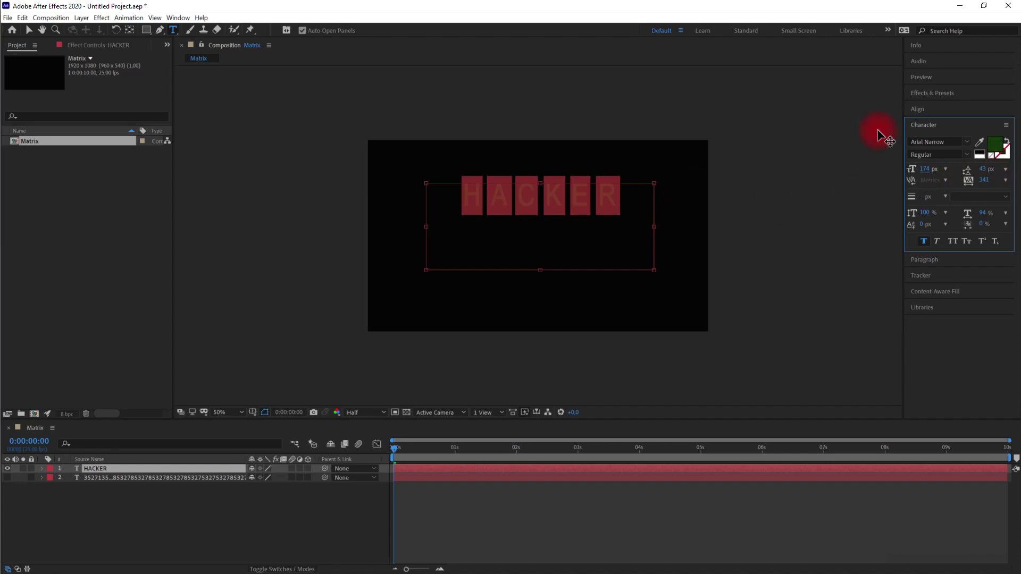
click(593, 204)
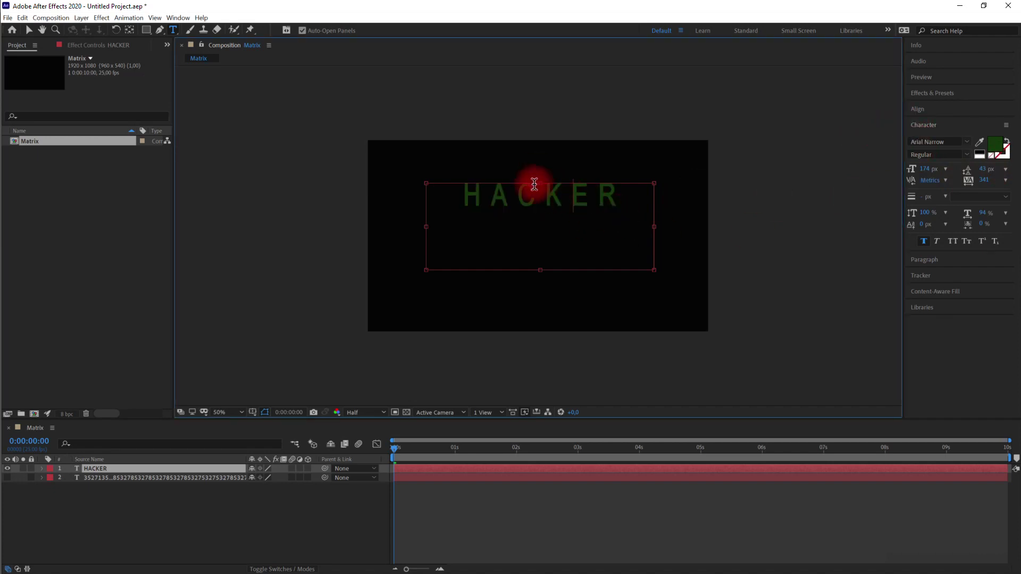
drag(540, 184, 536, 220)
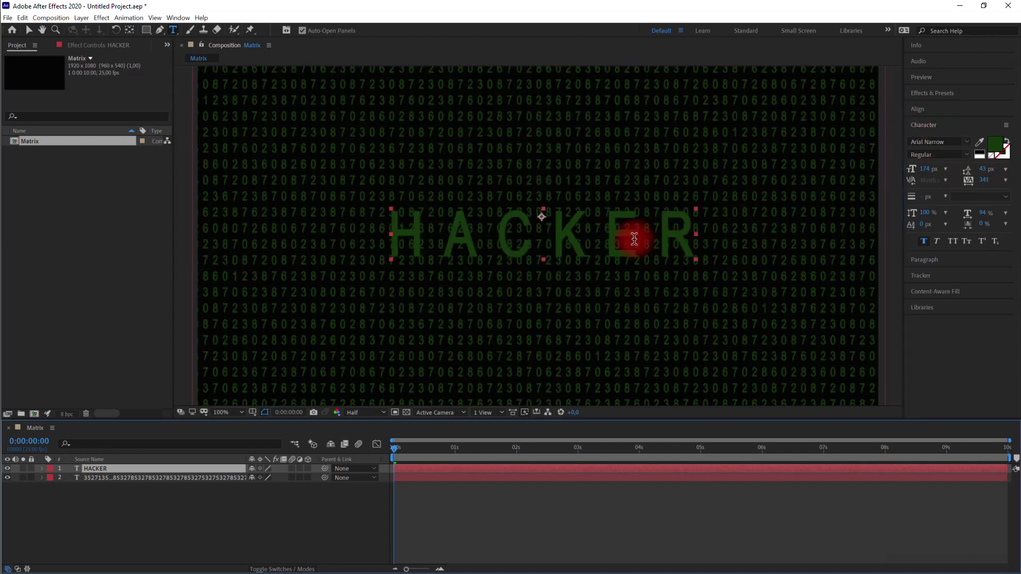
double_click(628, 240)
Step: Colour the HACKER title dark green and start renaming the digit layer
click(993, 144)
mouse_move(680, 304)
mouse_down()
mouse_move(677, 347)
mouse_move(678, 336)
mouse_up()
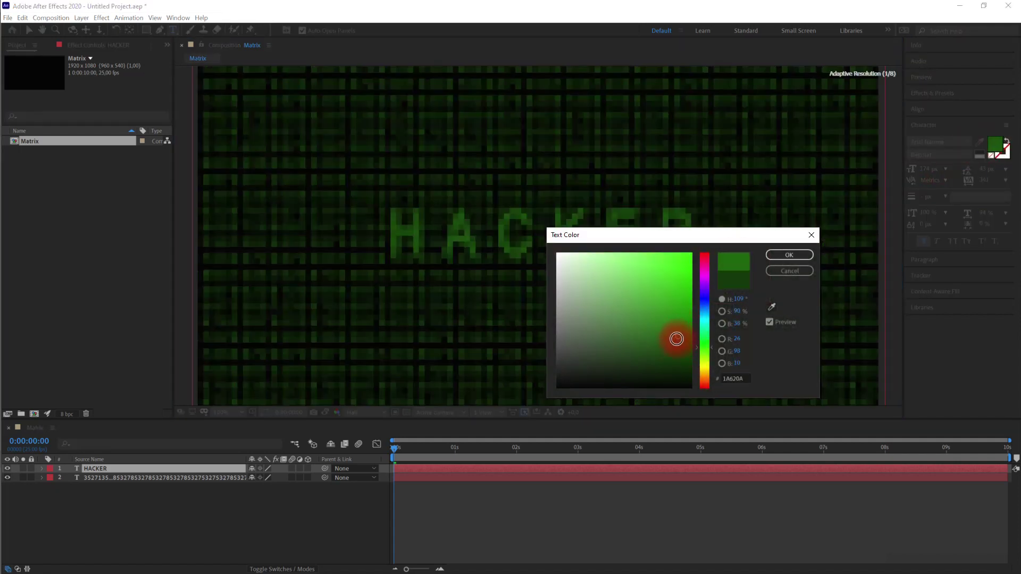
click(785, 256)
click(353, 497)
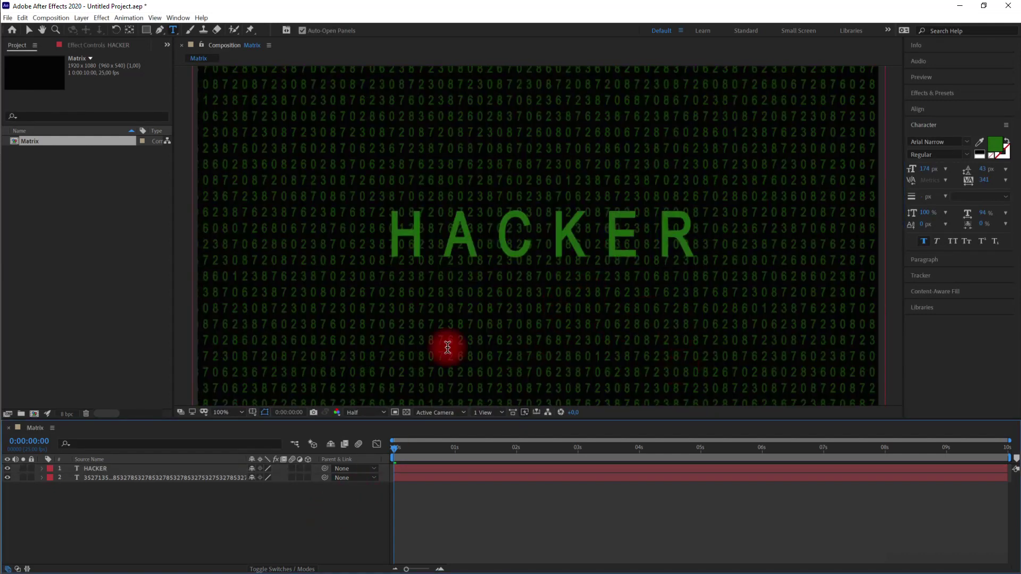
click(114, 478)
key(Return)
Step: Rename the digit layer BG, then pre-compose HACKER into Hacker Comp and open it
text(BG)
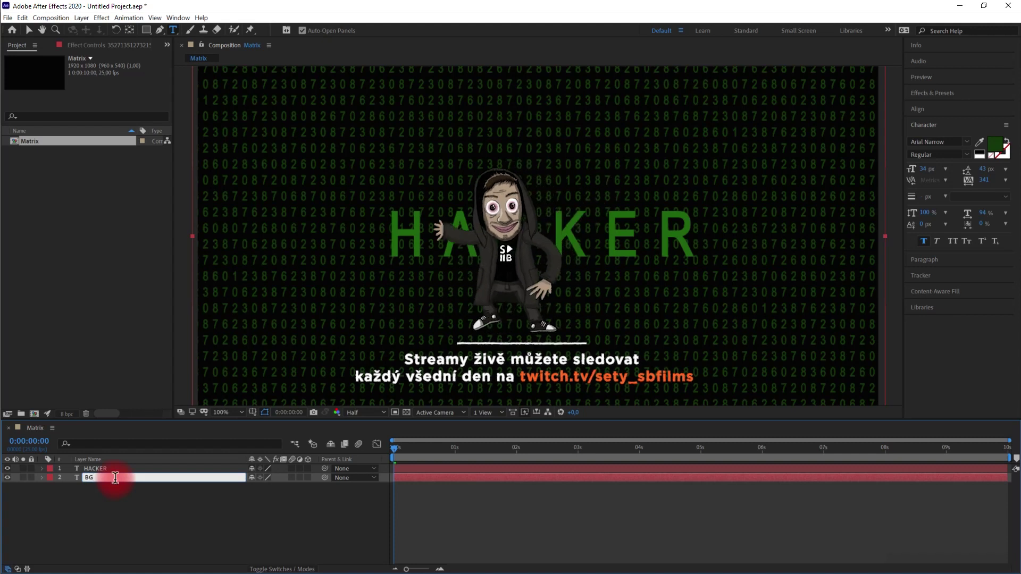
key(Return)
click(96, 469)
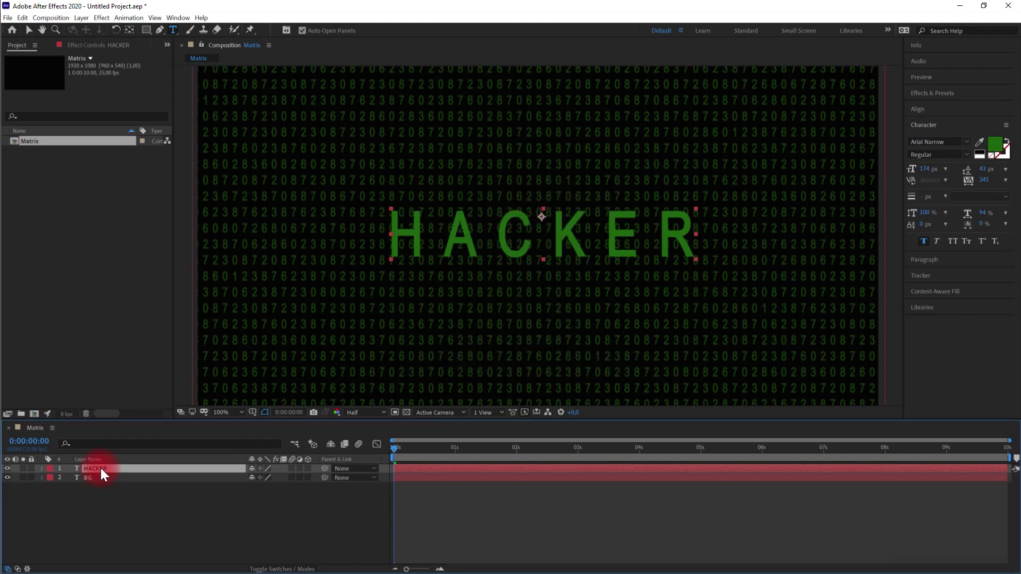
key(ctrl+shift+c)
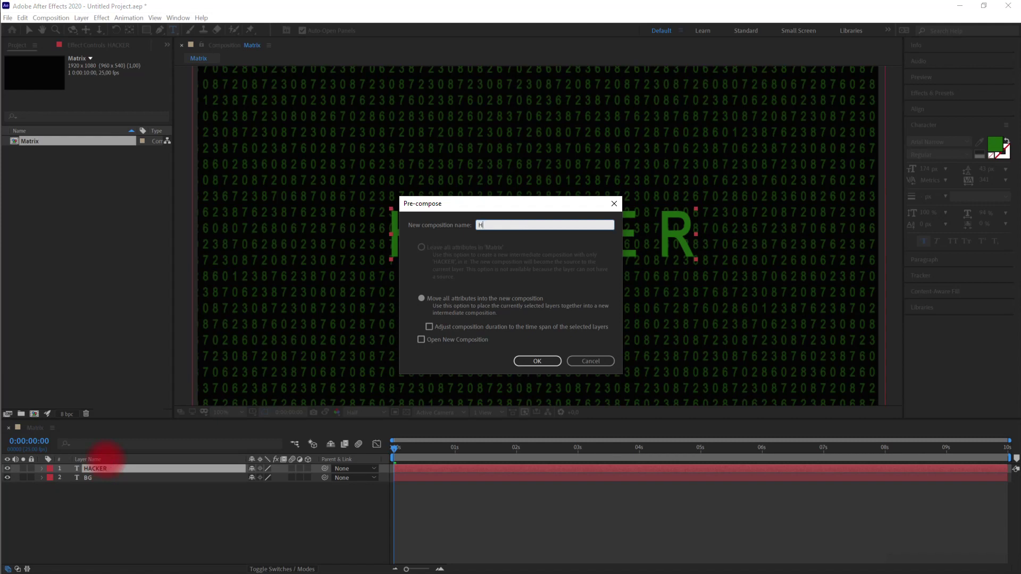
text(Hacker Comp)
click(529, 365)
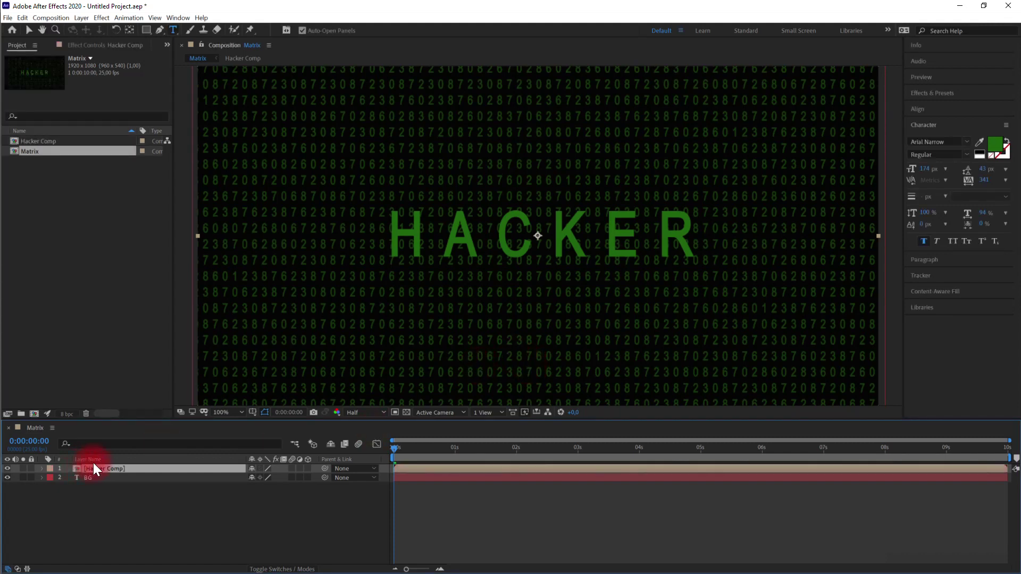
double_click(94, 465)
key(comma)
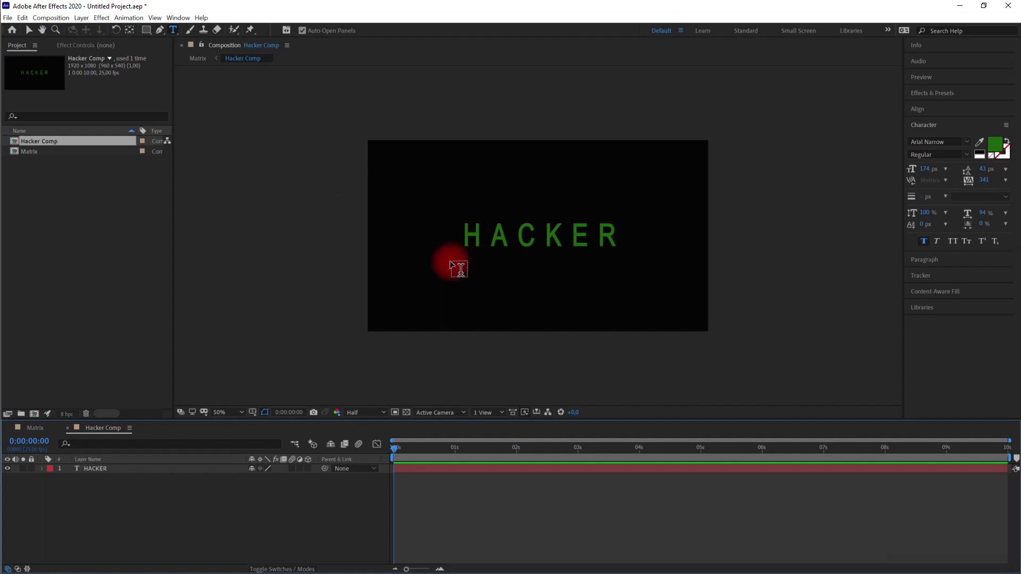
Step: Duplicate the HACKER title layer and move the copy just below the original
click(101, 468)
key(ctrl+d)
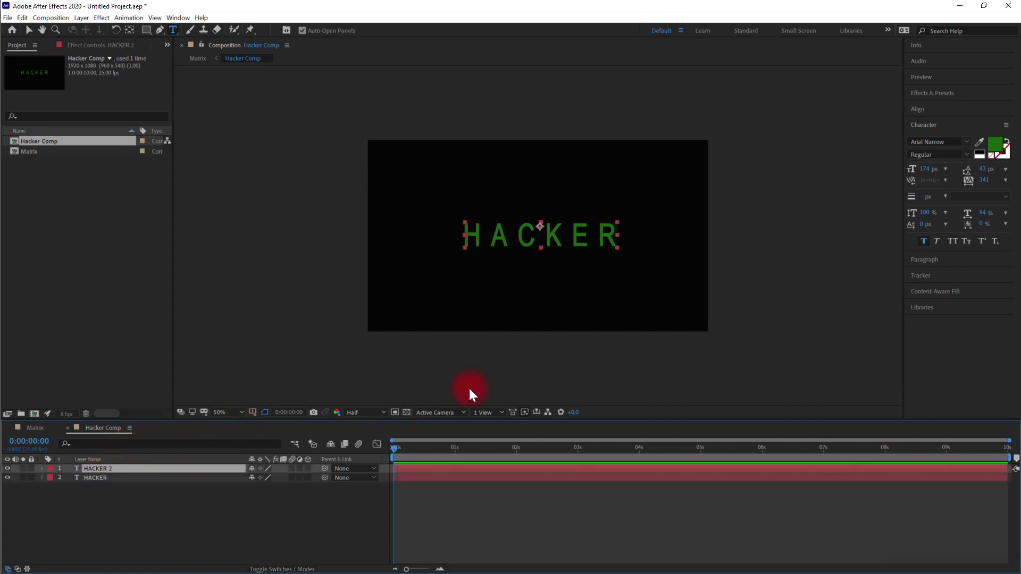
click(28, 30)
click(530, 262)
drag(531, 263, 529, 283)
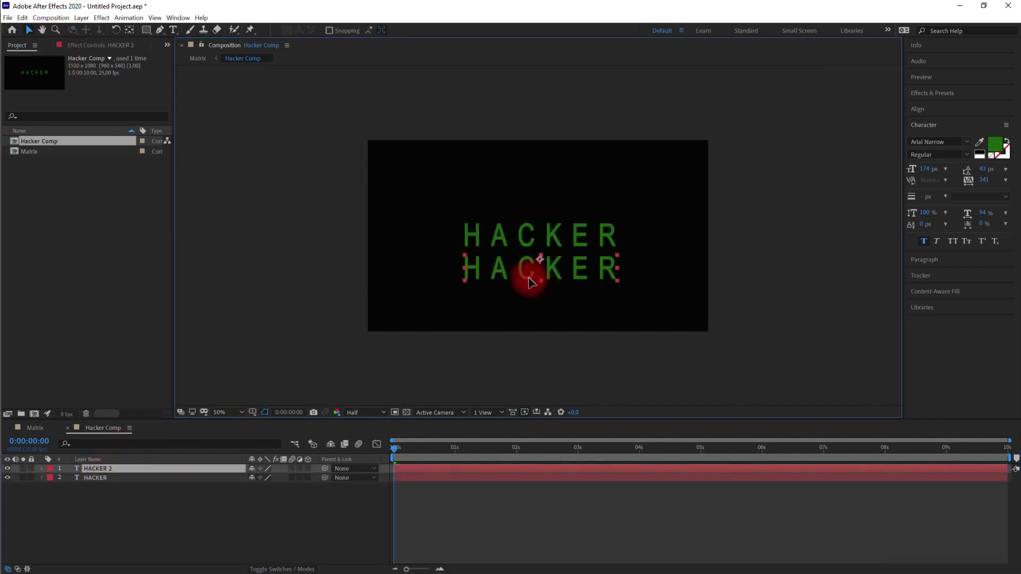
Step: Retype the copy as 732148 and widen its tracking to 450
click(174, 30)
drag(620, 270, 470, 273)
text(73)
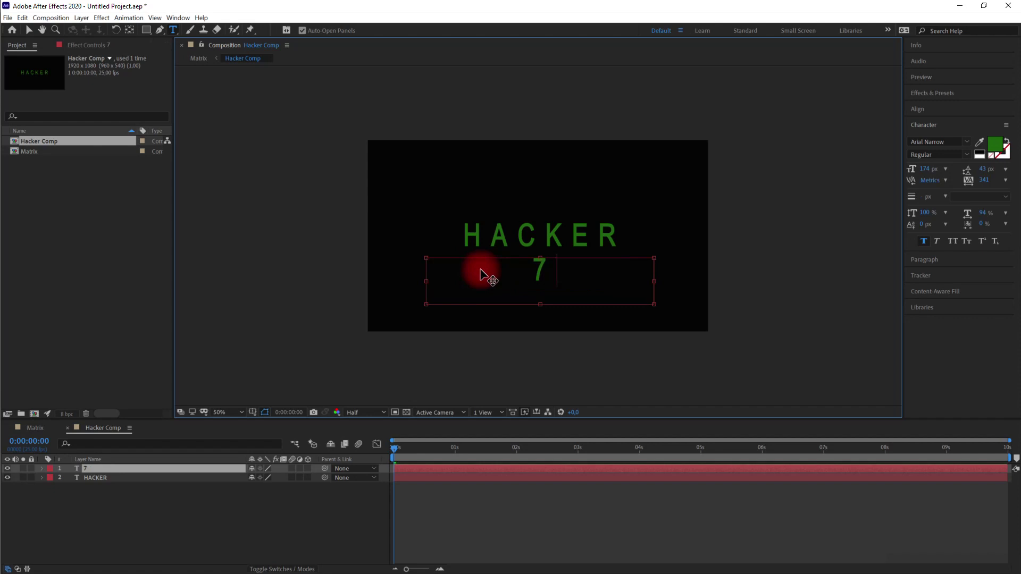
text(2148)
scroll(590, 215, up, 2)
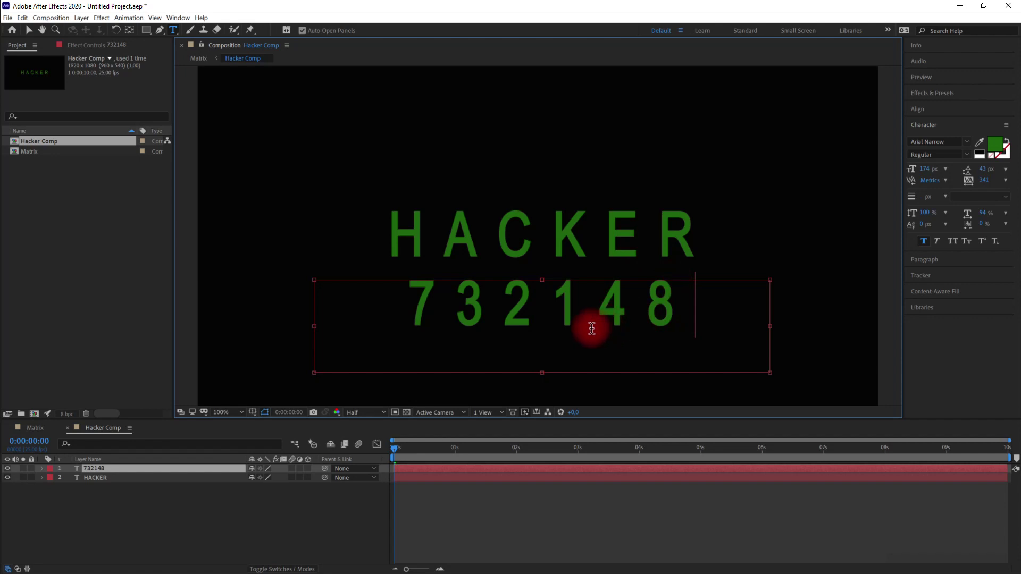
drag(686, 303, 404, 303)
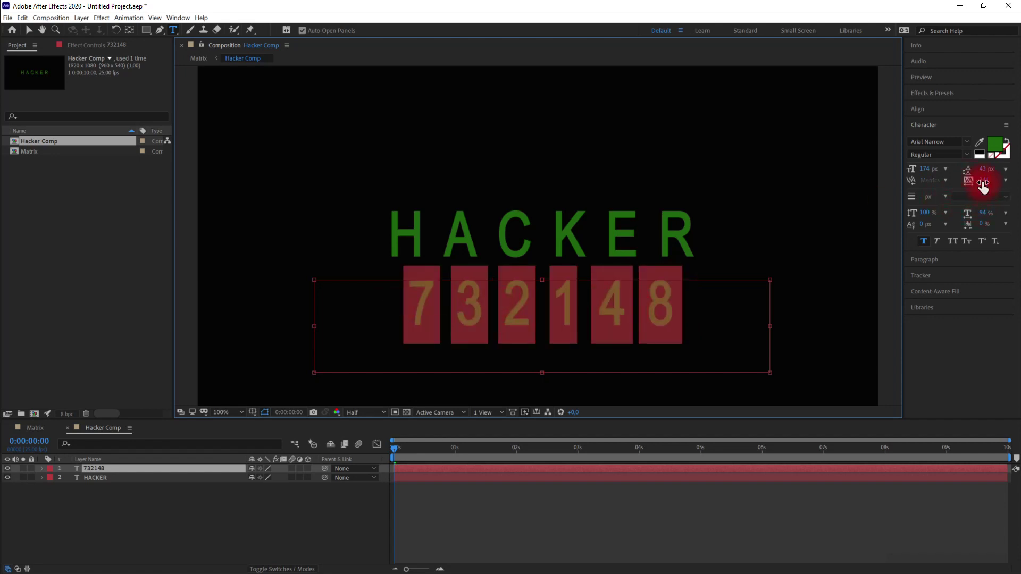
drag(983, 181, 1016, 180)
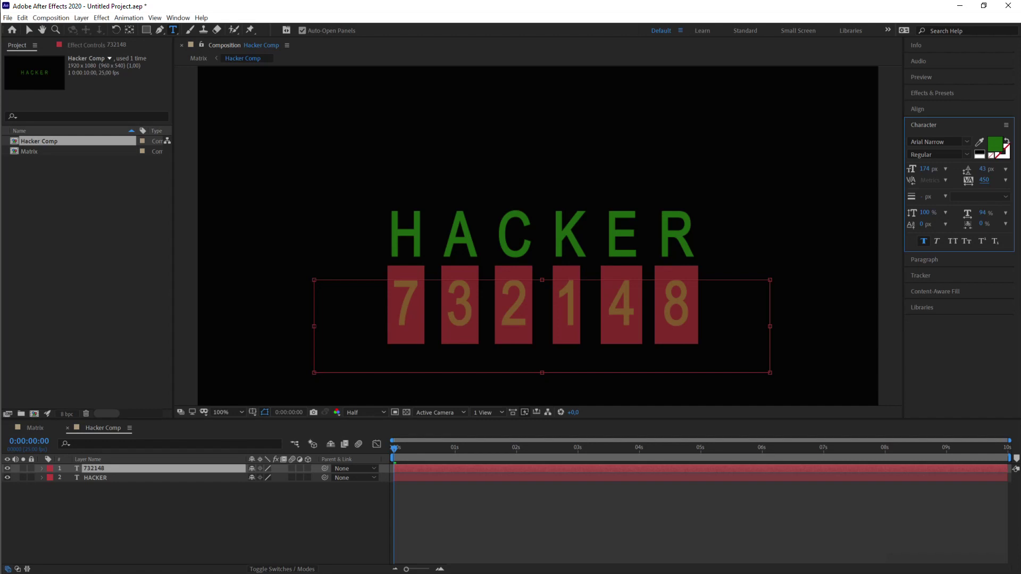
click(497, 335)
click(136, 446)
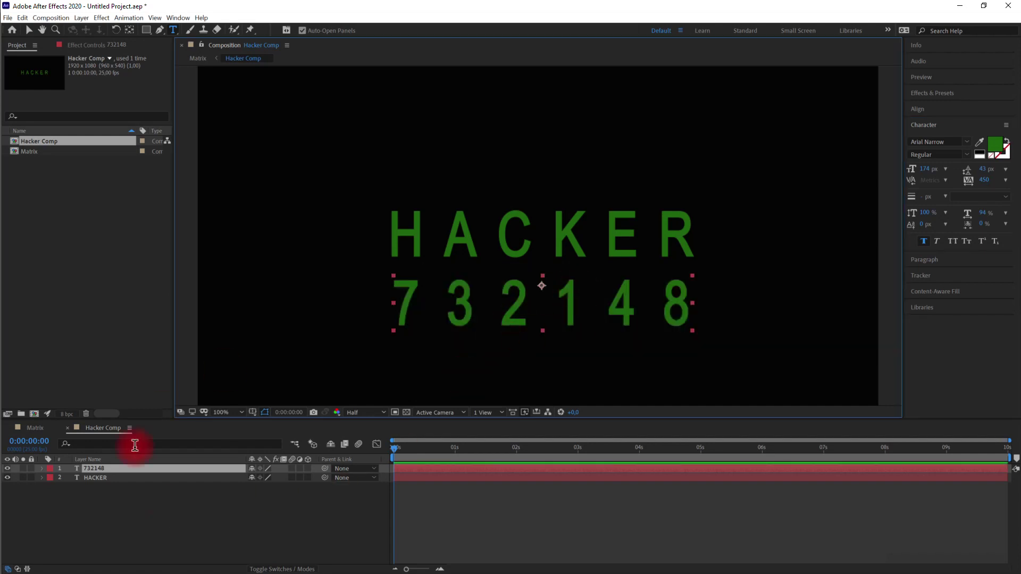
click(42, 468)
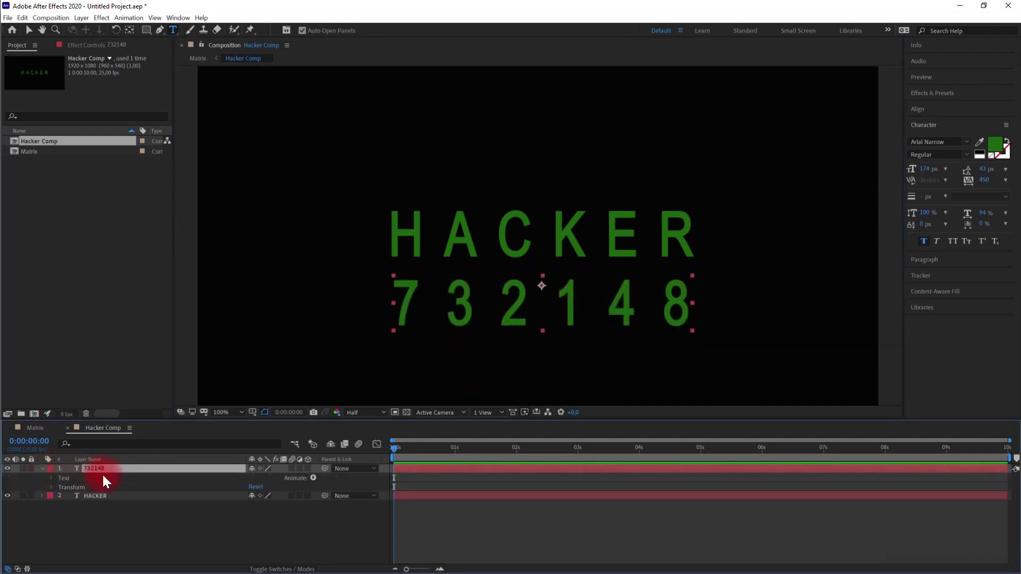
Step: Add a Character Offset animator with a wiggle expression to the 732148 digit row
click(314, 478)
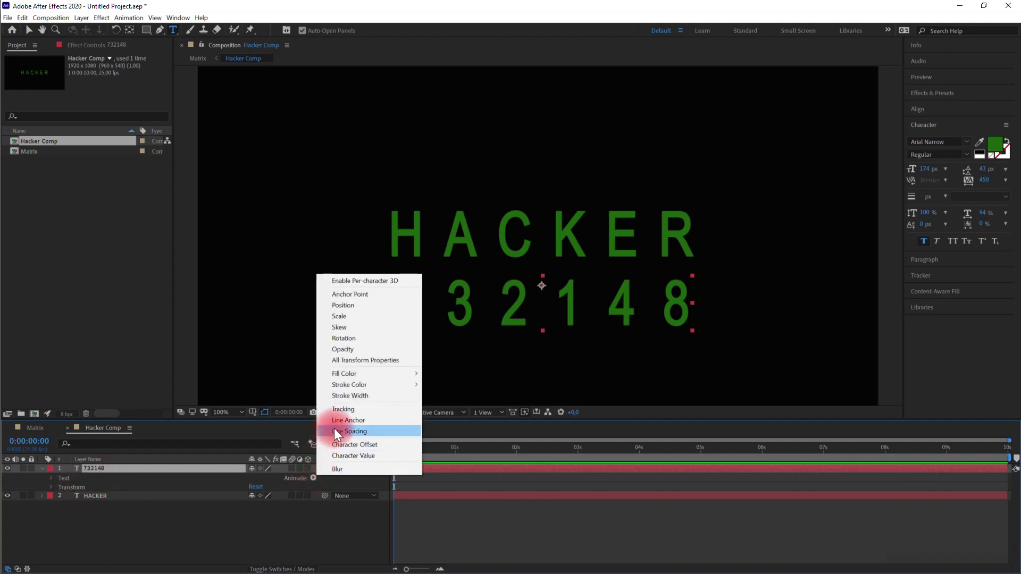
click(361, 444)
key(alt+shift+equal)
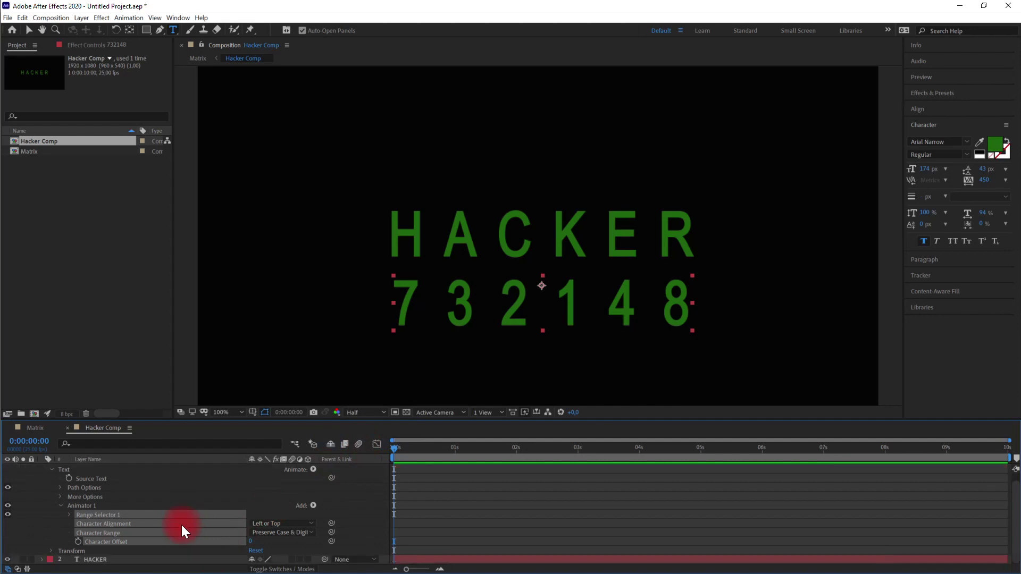
text(wiggle)
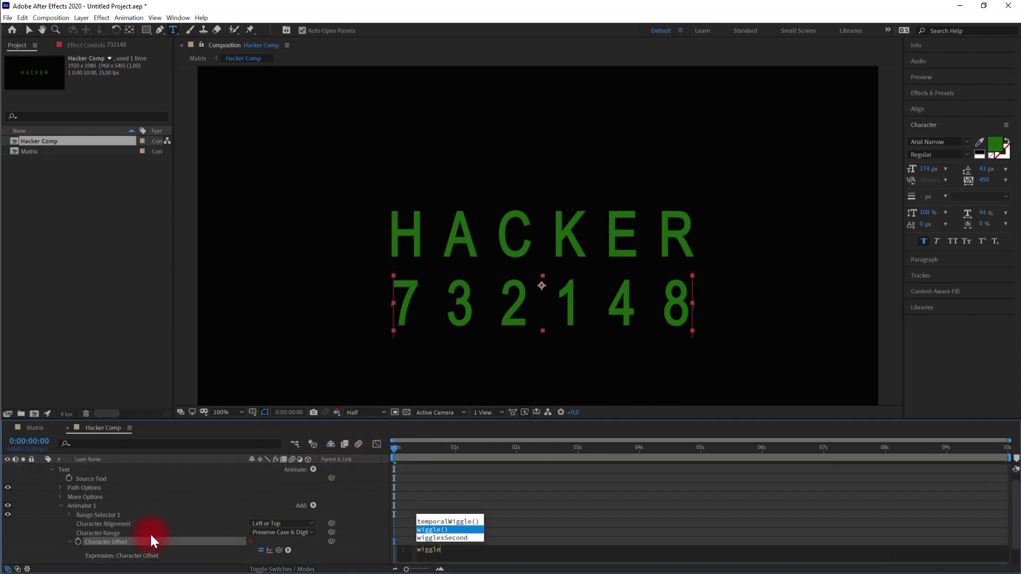
key(Return)
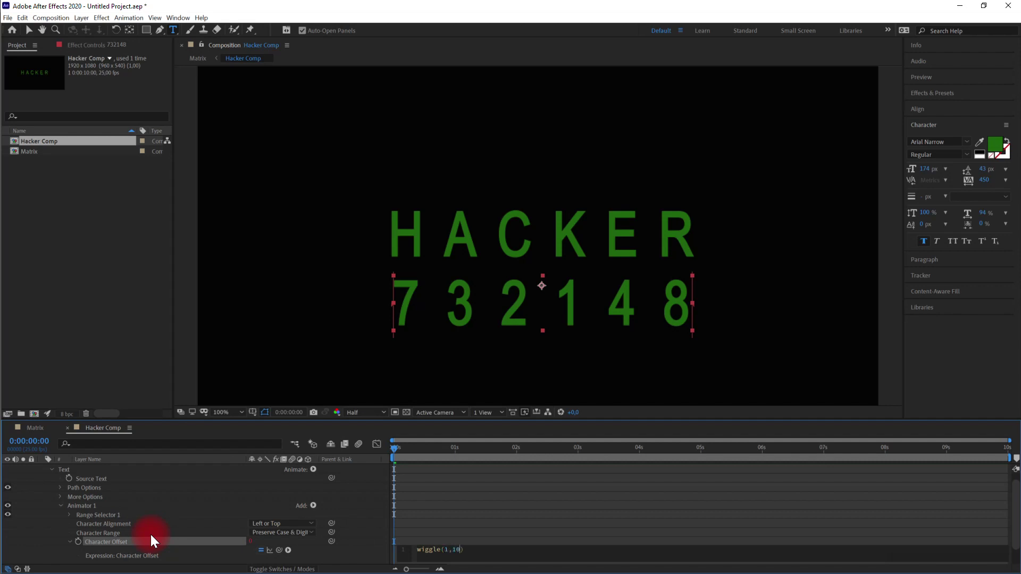
click(398, 449)
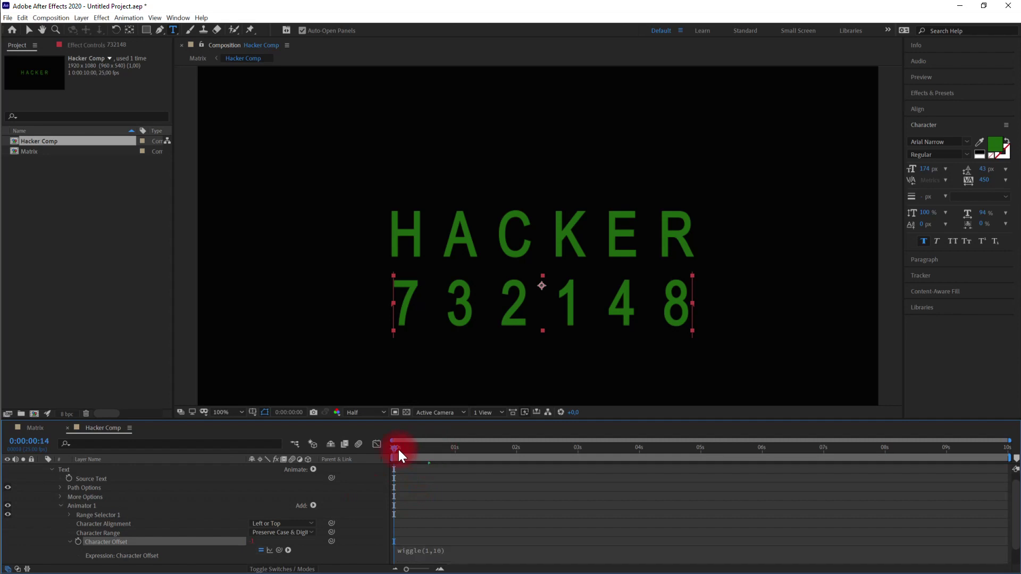
Step: Preview the digit flicker and revise the expression to wiggle(1,5)
key(space)
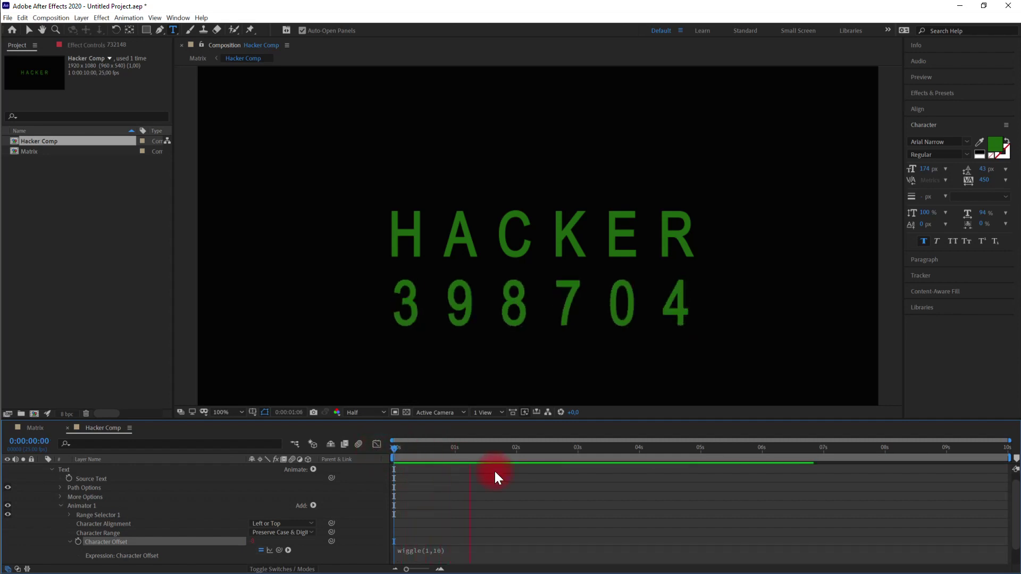
click(417, 549)
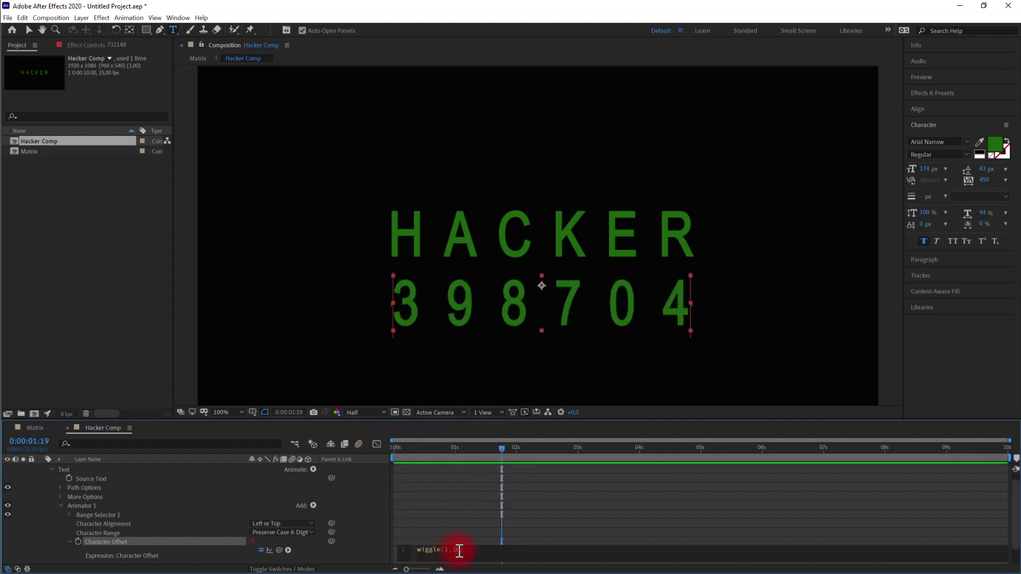
text(5)
click(360, 457)
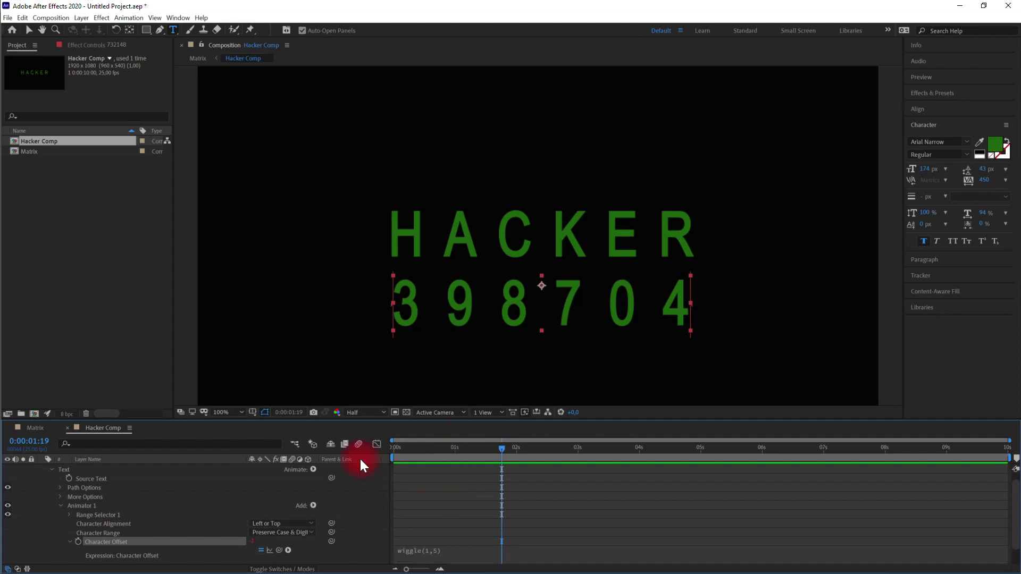
key(space)
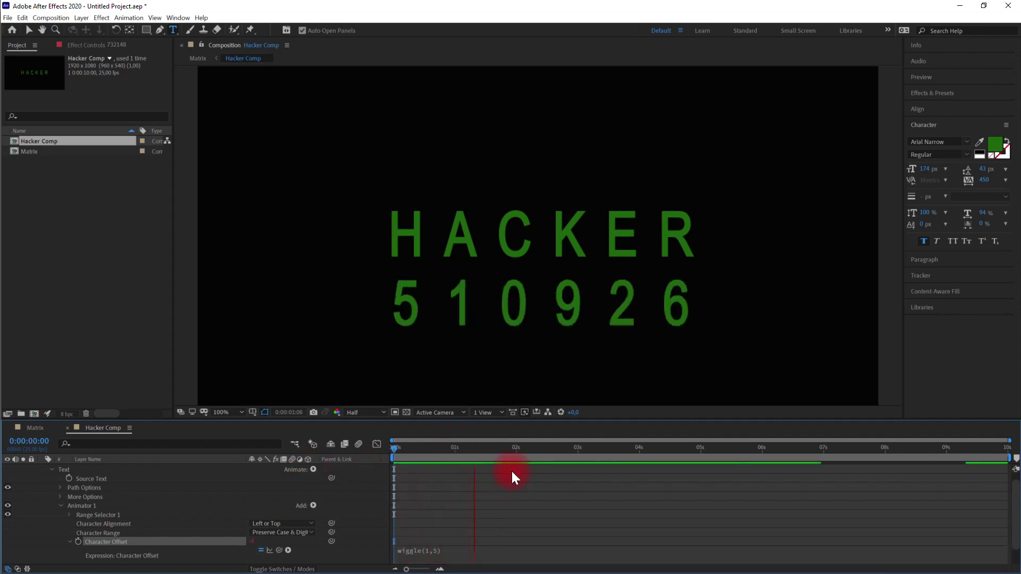
click(448, 239)
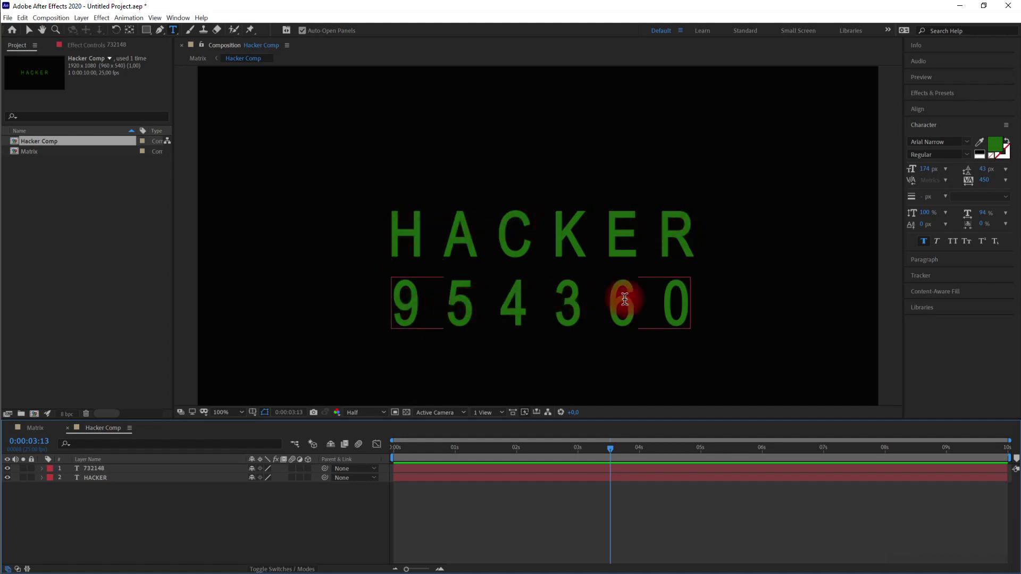
Step: Duplicate the HACKER title and the 732148 digit layers several times with Ctrl+D
click(88, 478)
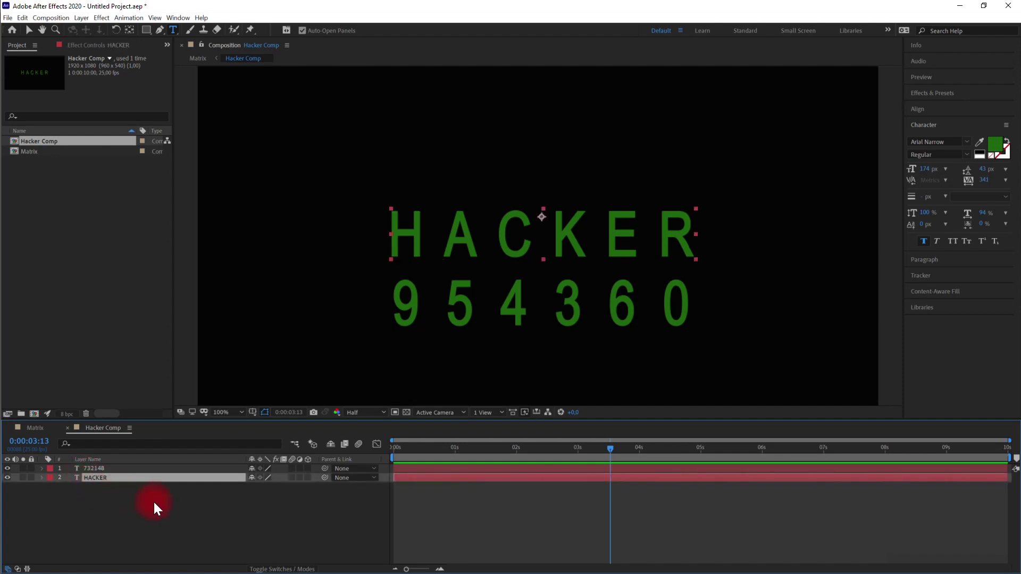
key(ctrl+d)
key(ctrl+d)
key(ctrl+d)
key(ctrl+d)
key(ctrl+d)
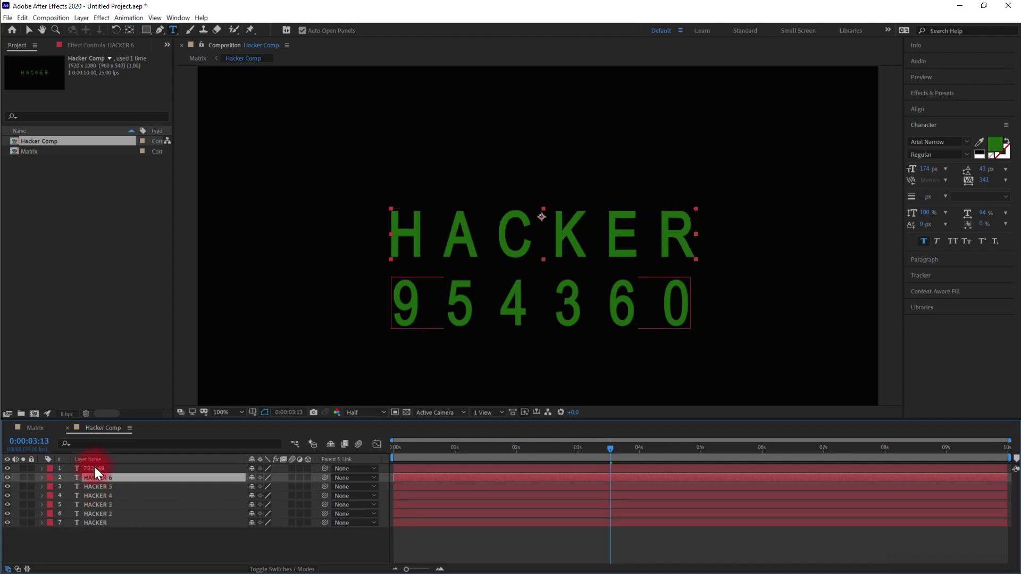
click(94, 468)
key(ctrl+d)
key(ctrl+d)
key(ctrl+d)
key(ctrl+d)
key(ctrl+d)
key(Return)
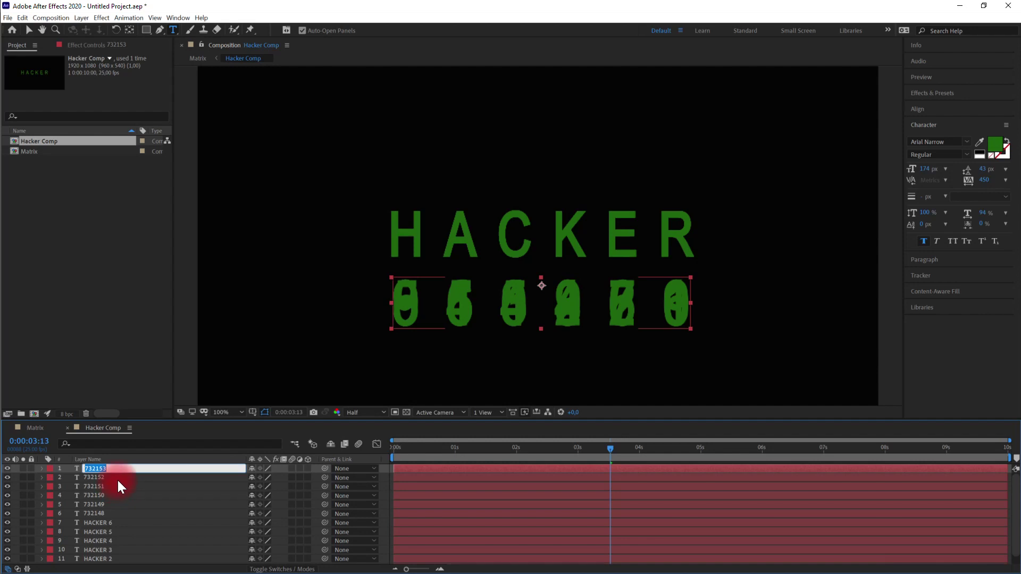
Step: Rename the next copied layers A, C and K
click(94, 478)
key(Return)
text(A)
click(93, 487)
key(Return)
text(C)
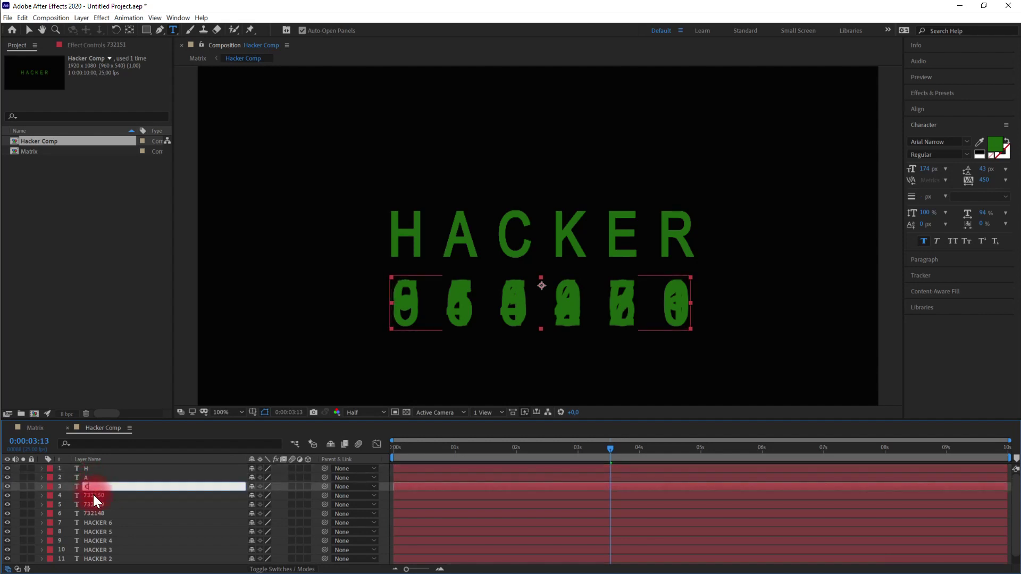
click(93, 495)
key(Return)
text(K)
Step: Move through the remaining copies and start renaming the last HACKER copy
key(Return)
click(91, 521)
click(96, 529)
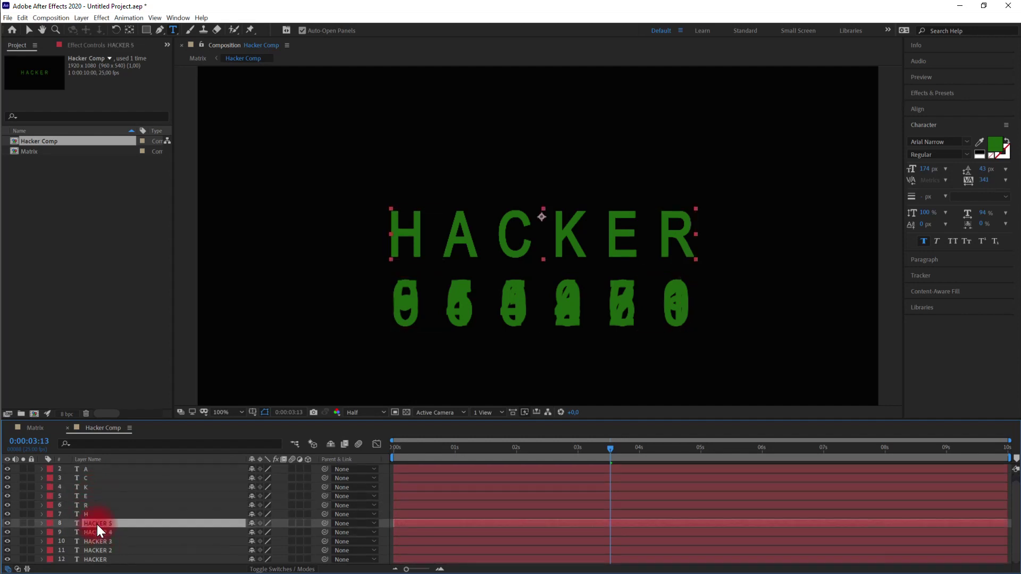
click(95, 547)
click(94, 556)
key(Return)
Step: Name the last layer R and give the duplicate letter set a lavender label
text(R)
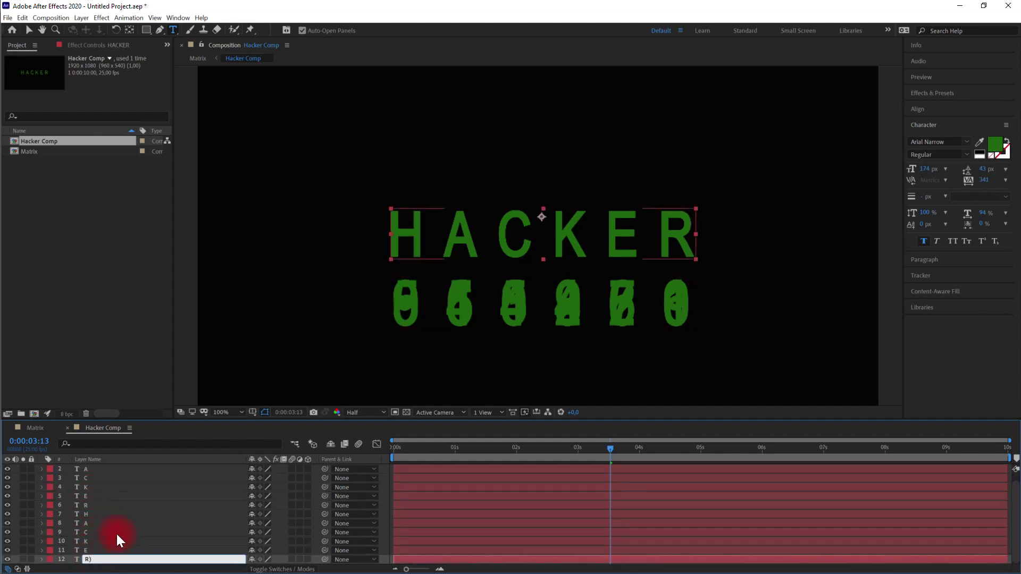
key(Return)
scroll(95, 510, up, 1)
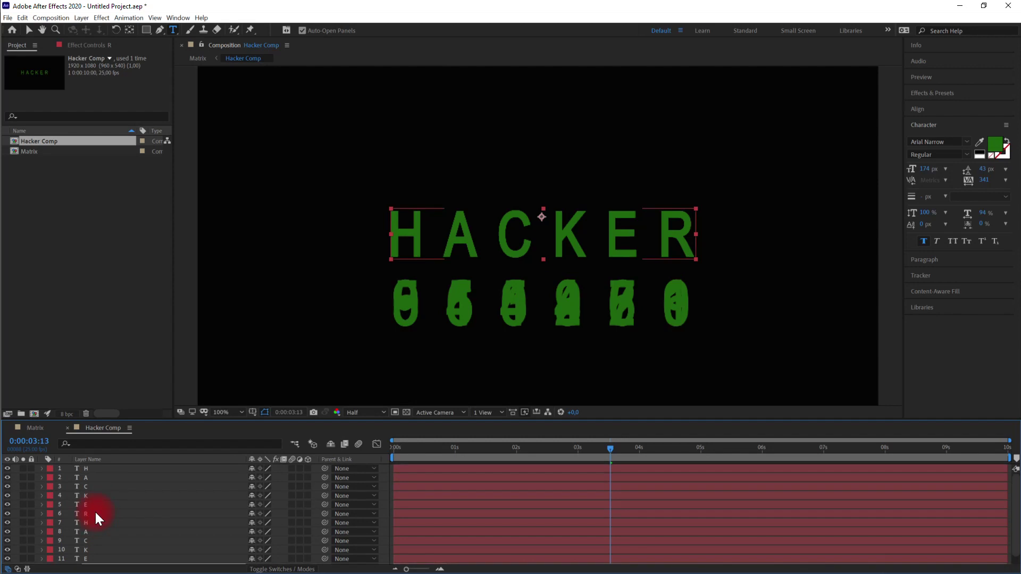
click(91, 524)
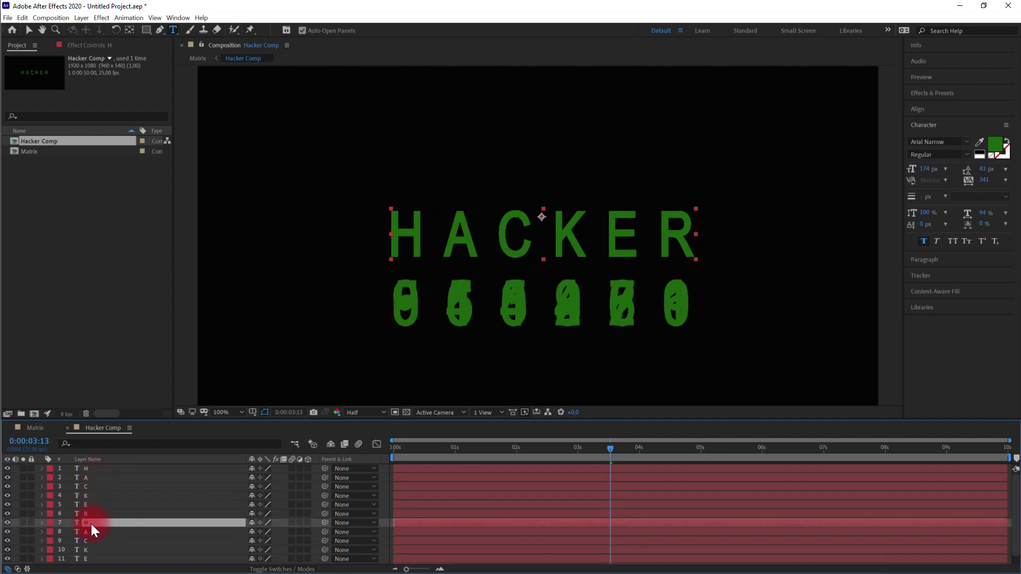
scroll(91, 524, down, 1)
shift+click(90, 558)
click(51, 514)
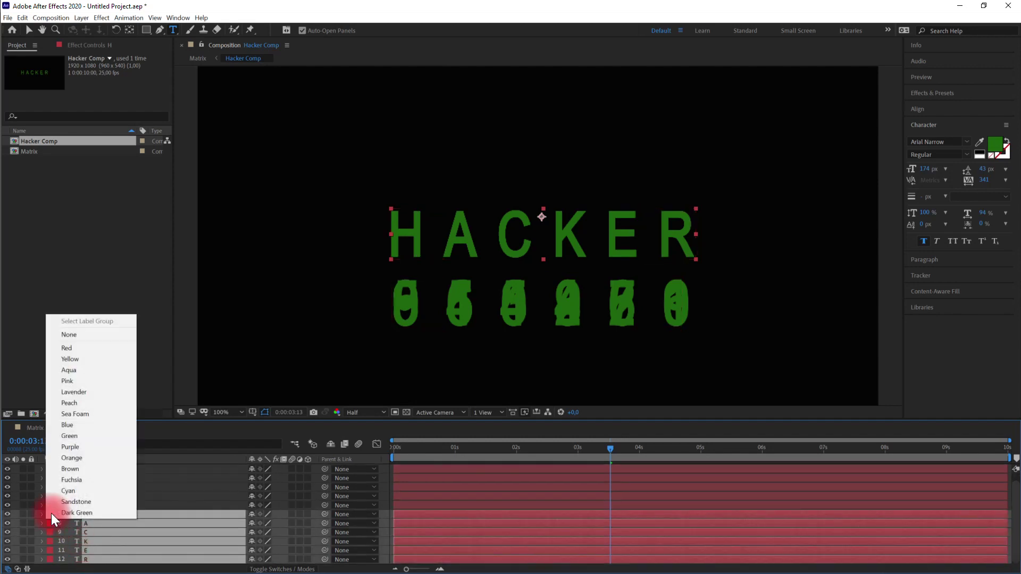
click(80, 422)
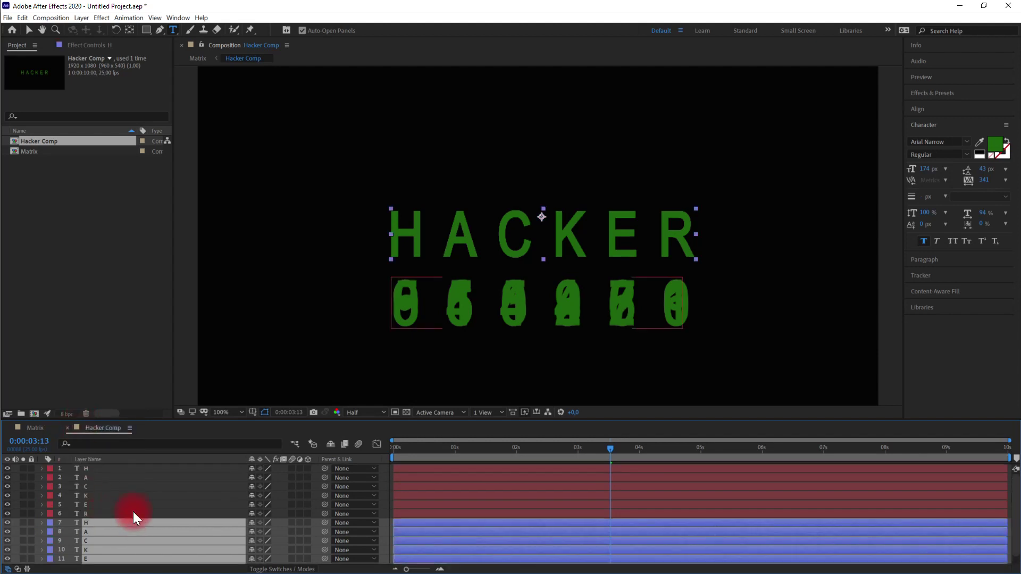
Step: Reorder the lavender layers so H, A, C, K and E each sit under their red twin
click(104, 492)
scroll(104, 492, up, 1)
drag(96, 522, 97, 477)
drag(94, 532, 99, 493)
scroll(92, 534, down, 1)
mouse_move(92, 533)
mouse_down()
mouse_move(90, 501)
mouse_move(101, 538)
mouse_up()
scroll(107, 515, up, 1)
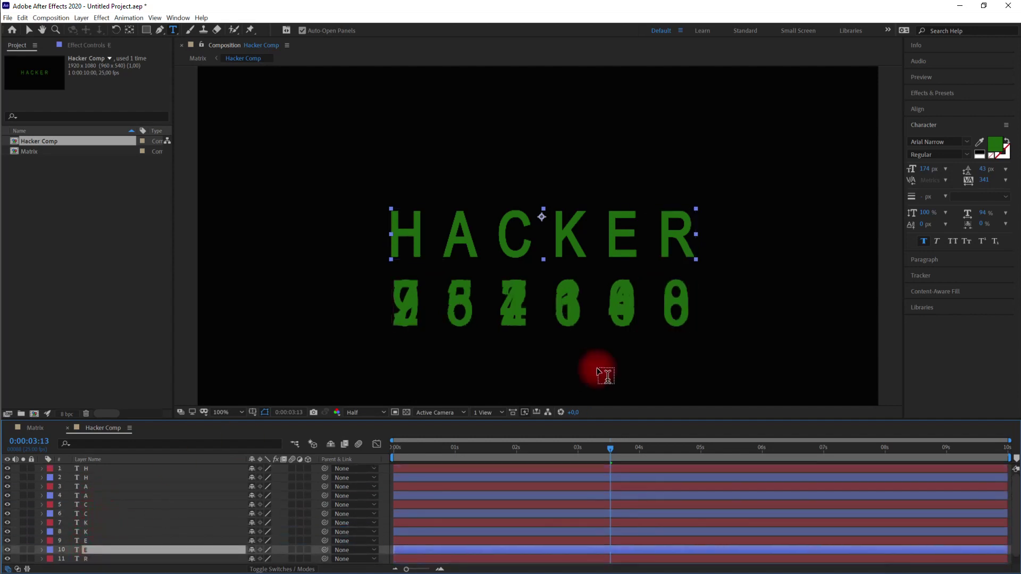
Step: Return the current time to the start of the composition and pick the rectangle mask tool
drag(413, 441, 394, 442)
key(q)
click(48, 472)
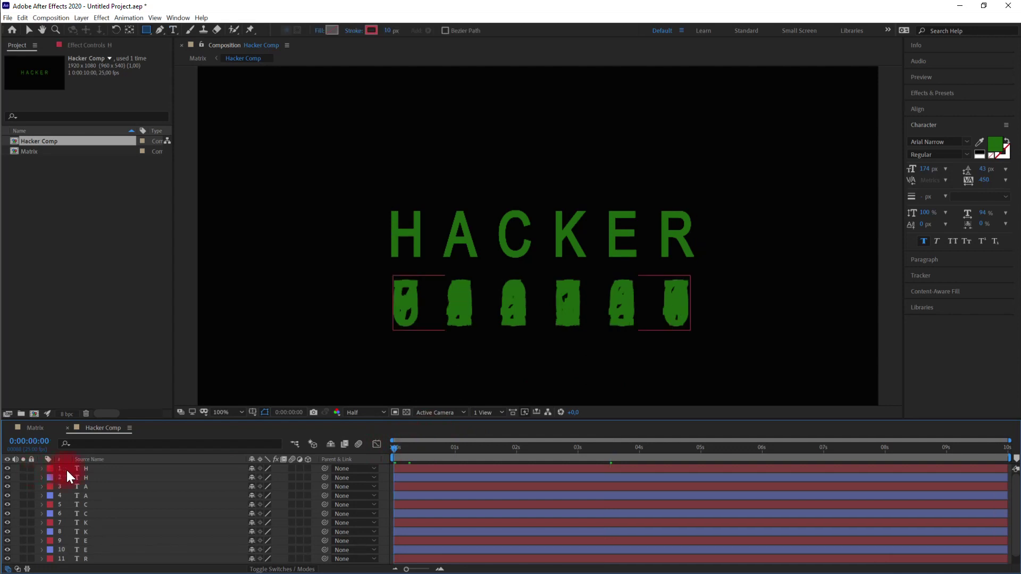
Step: Select the first H, A, C, K, E and R digit layers and drag them up onto the HACKER letters
click(93, 476)
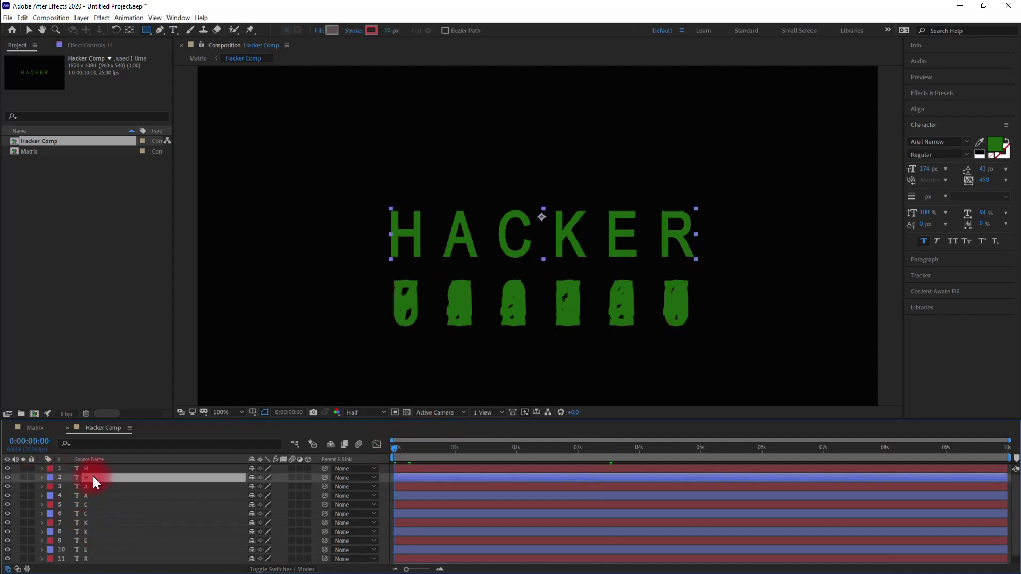
click(101, 467)
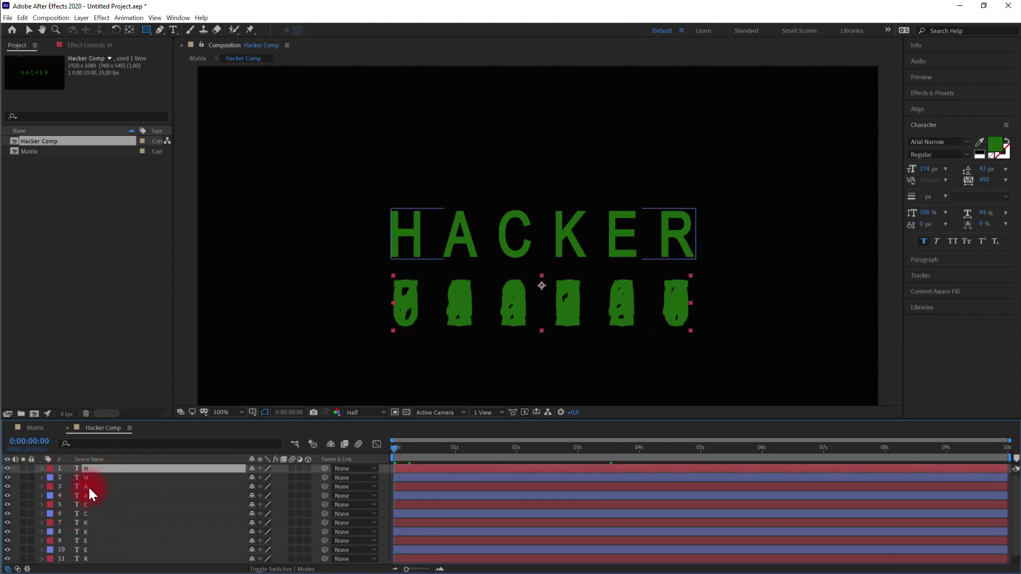
ctrl+click(89, 486)
ctrl+click(86, 505)
ctrl+click(84, 523)
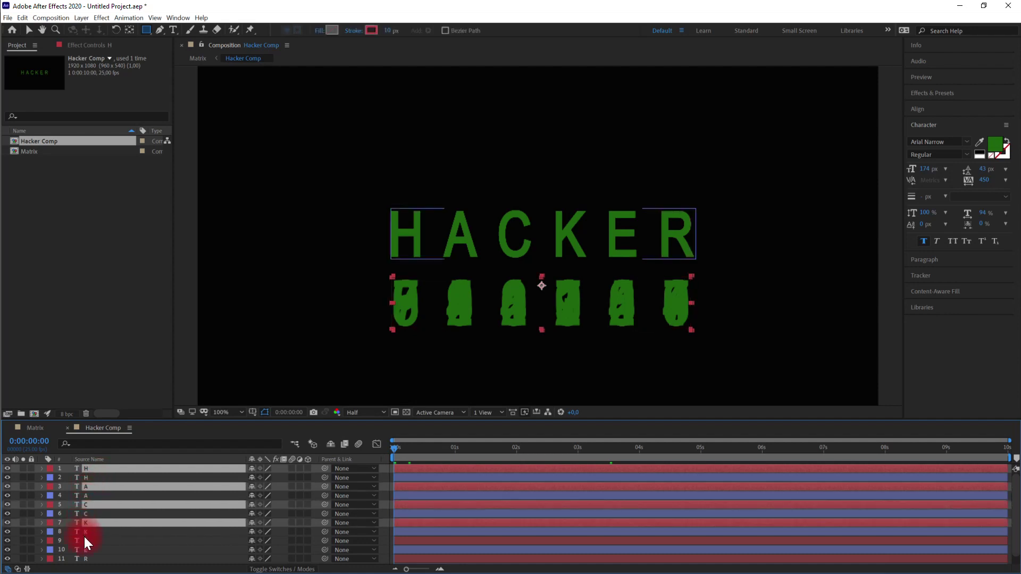
ctrl+click(84, 541)
scroll(83, 548, down, 1)
ctrl+click(83, 550)
click(29, 29)
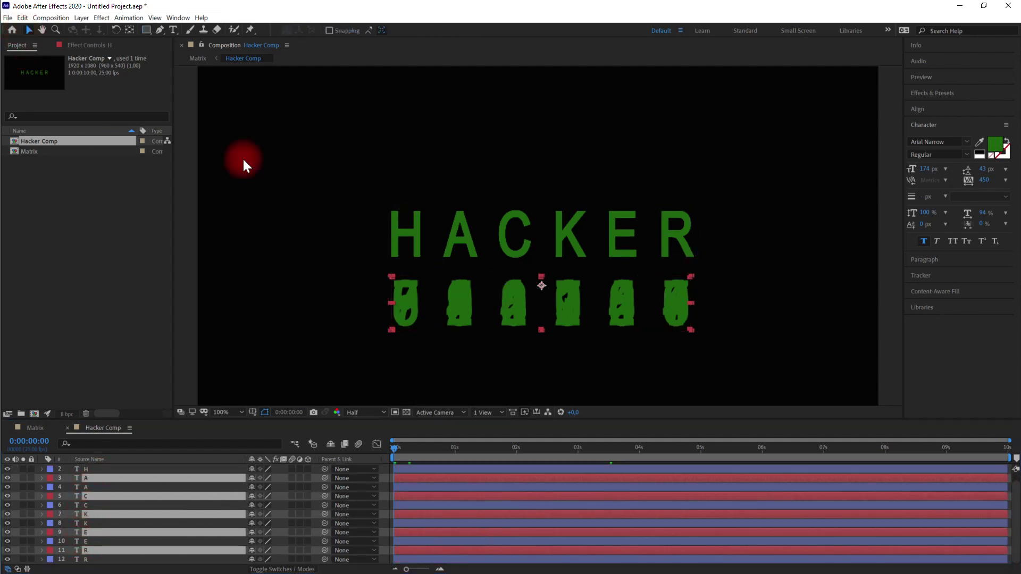
drag(501, 321, 517, 242)
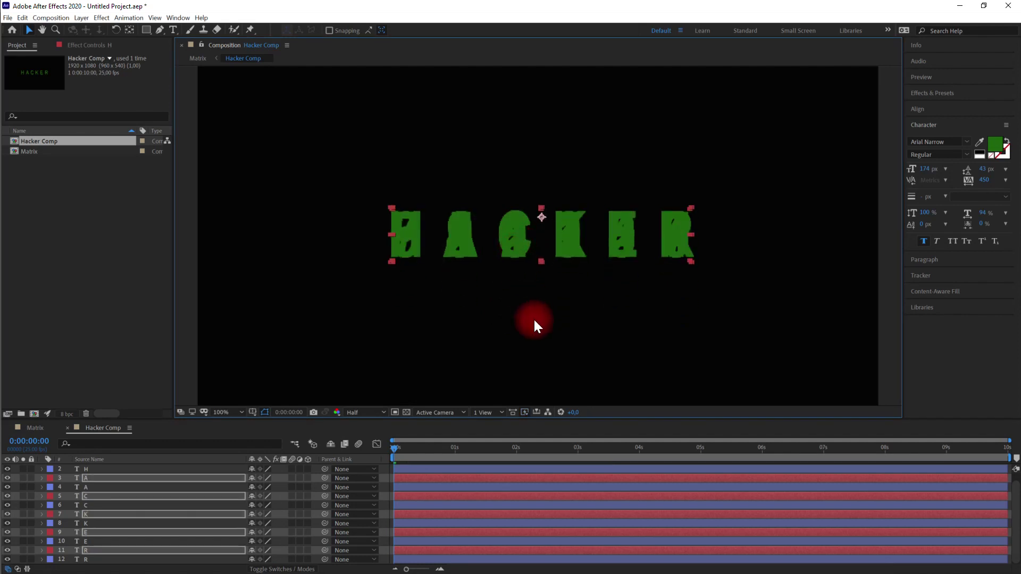
scroll(56, 478, up, 1)
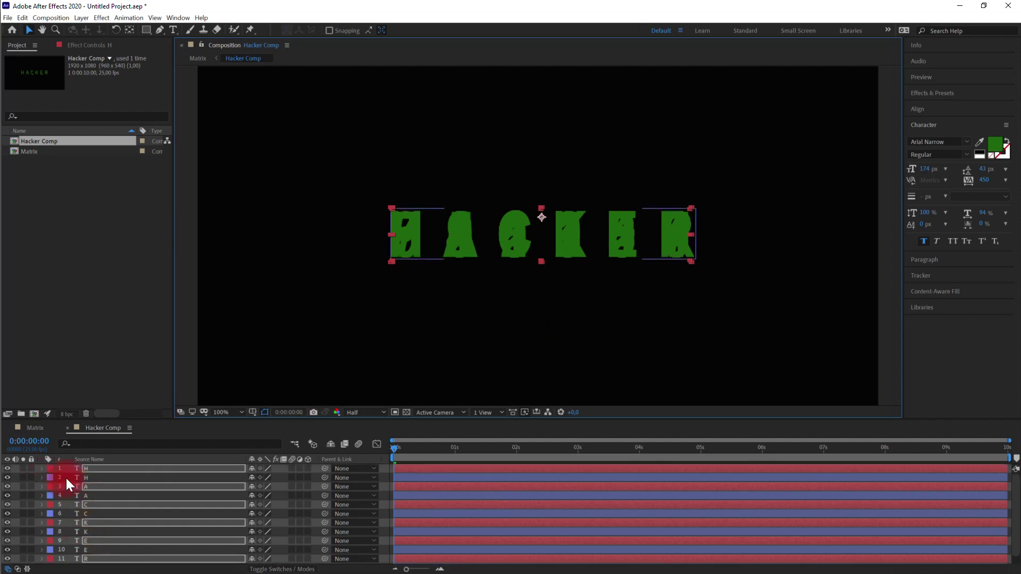
Step: Draw rectangular masks around the H and A characters on both H and both A layers
click(92, 469)
drag(373, 192, 433, 271)
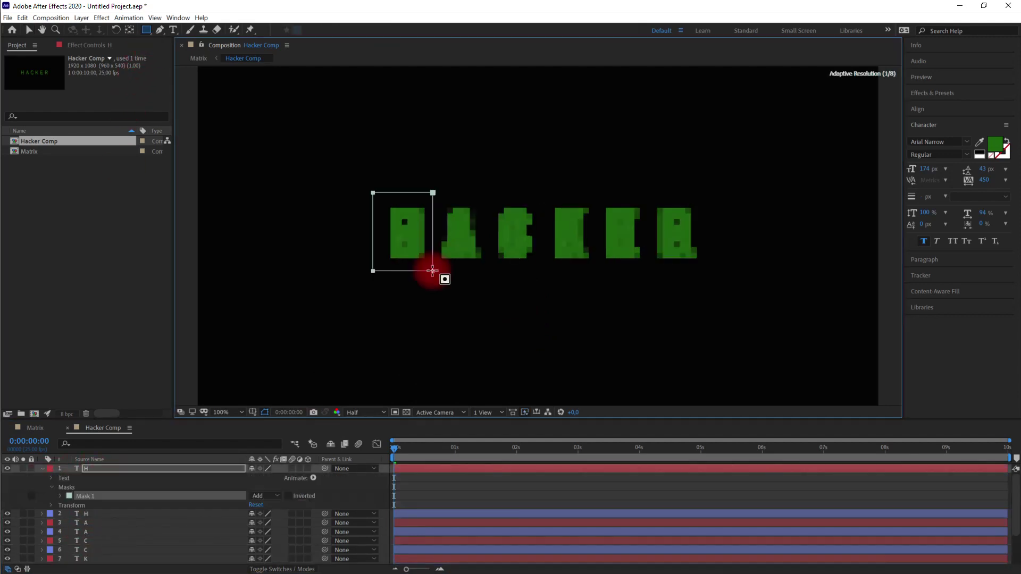
click(43, 470)
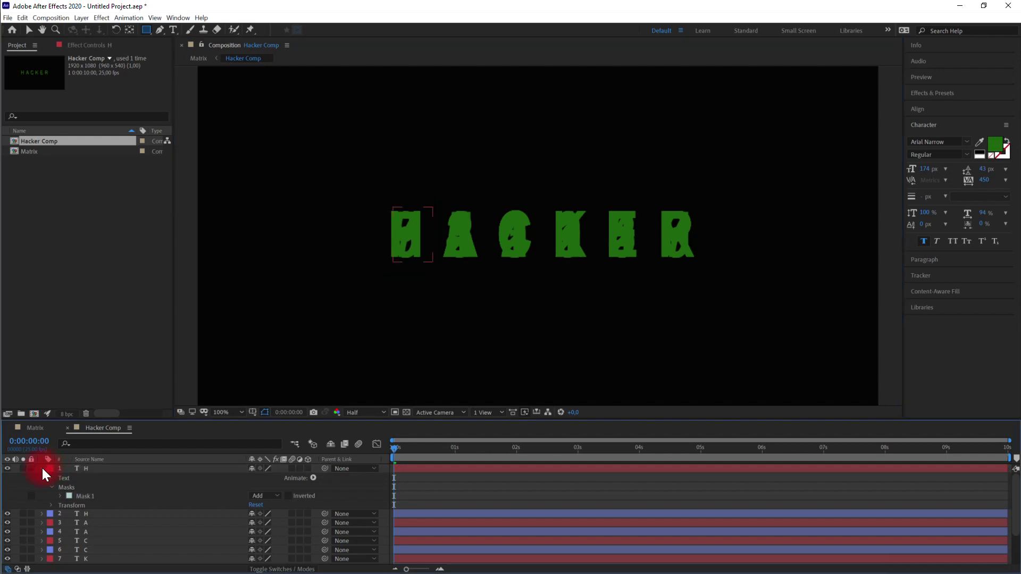
key(ctrl+Down)
drag(380, 198, 426, 262)
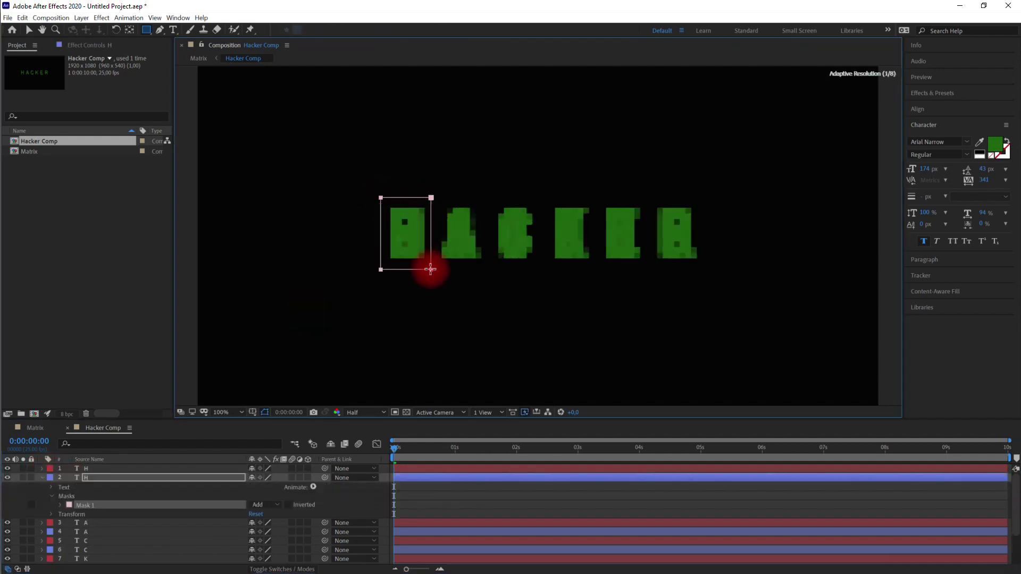
click(43, 478)
key(ctrl+Down)
drag(435, 195, 486, 274)
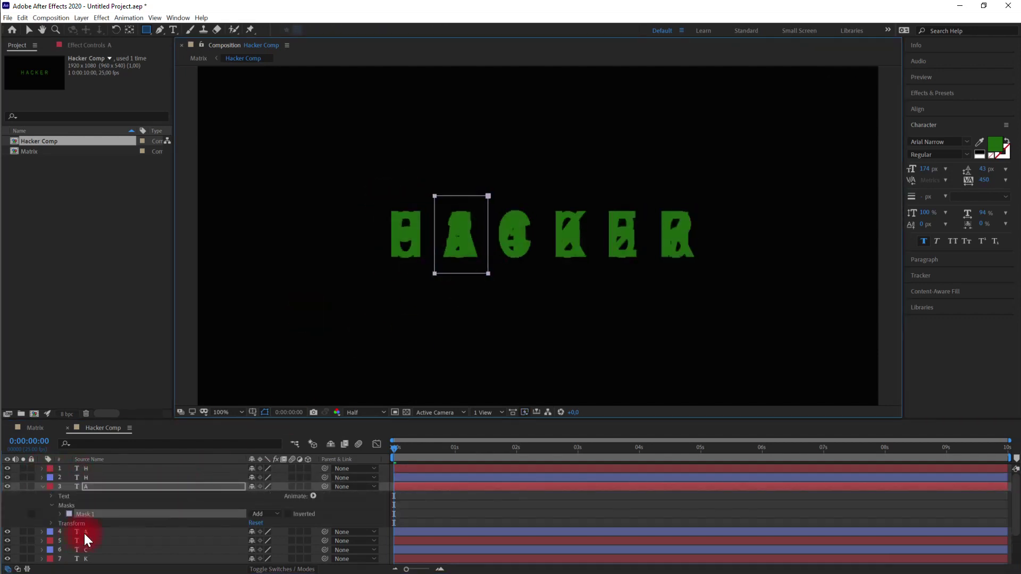
click(85, 534)
drag(434, 196, 486, 274)
Step: Draw masks around the C, K and R characters, then select all layers
key(ctrl+Down)
drag(495, 193, 542, 271)
scroll(95, 512, down, 3)
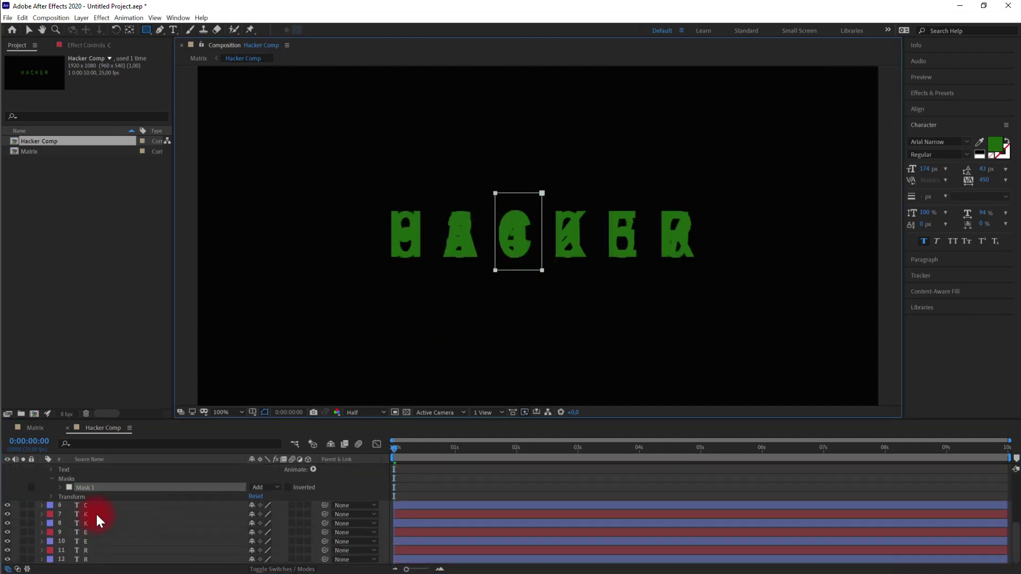
key(ctrl+Down)
drag(546, 194, 597, 270)
drag(655, 194, 720, 289)
click(68, 525)
key(ctrl+a)
Step: Hide every layer except the second H and scrub the timeline to check its flicker
click(42, 485)
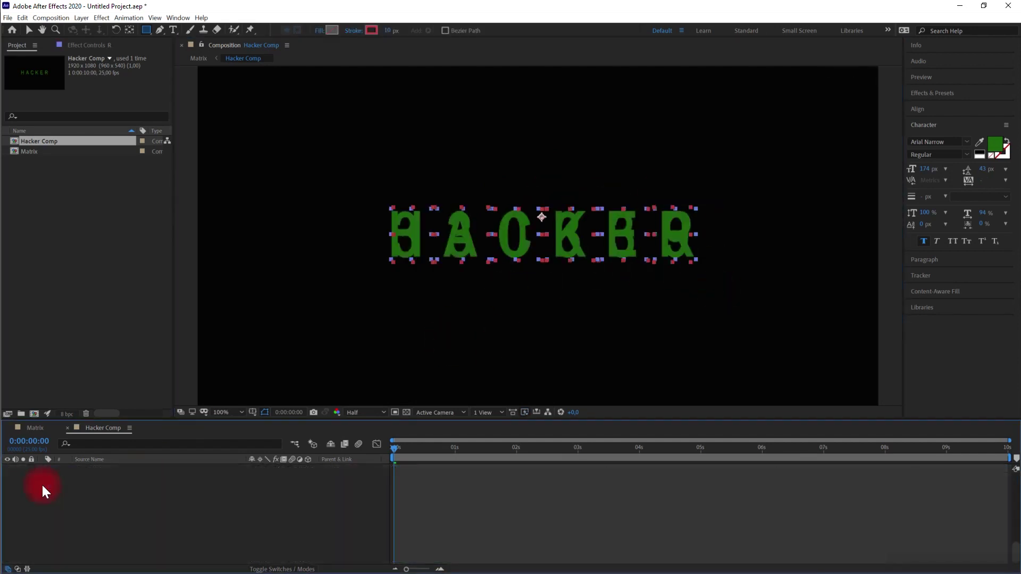
click(413, 397)
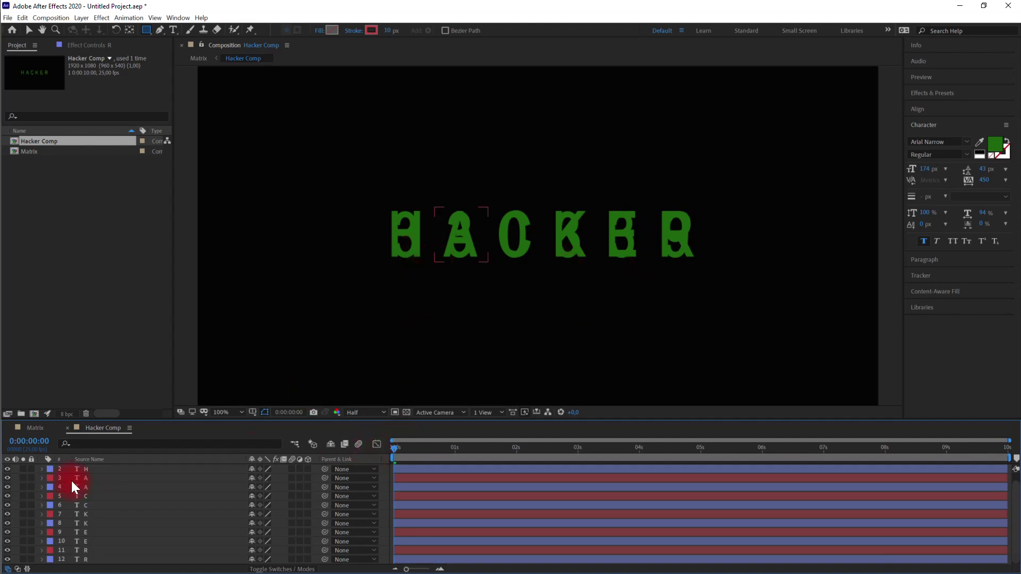
click(86, 478)
drag(98, 565, 29, 469)
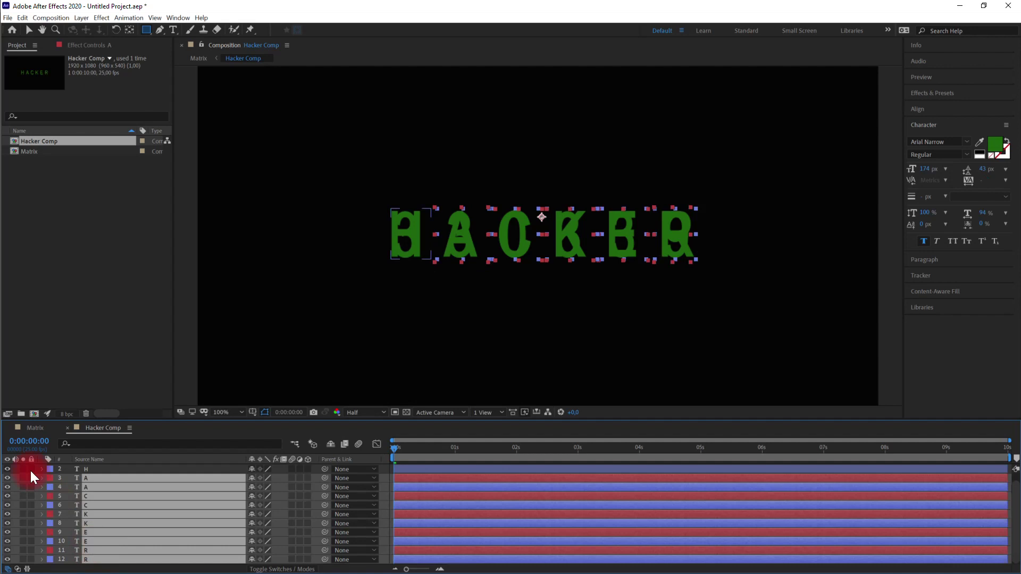
alt+click(7, 469)
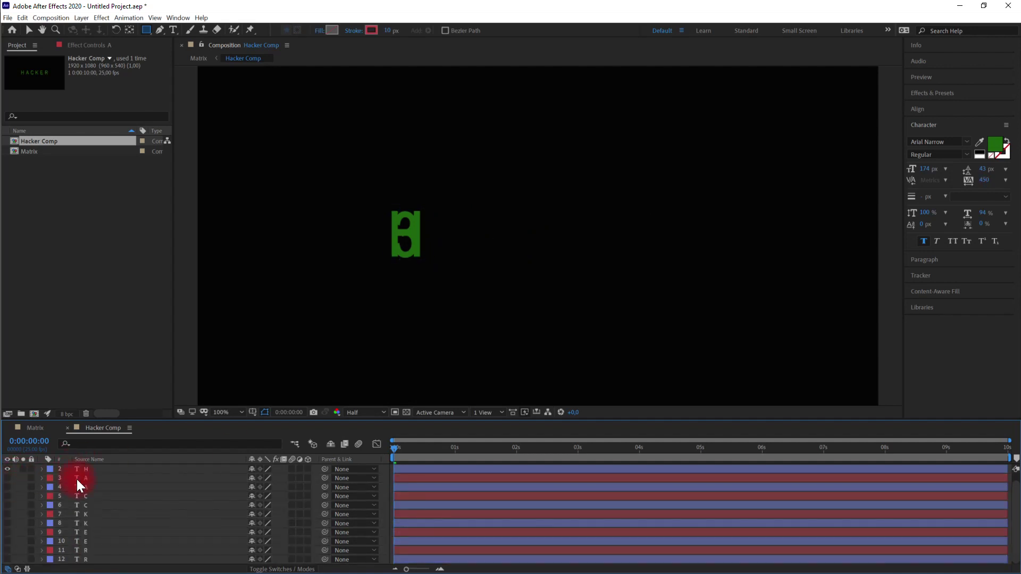
scroll(80, 484, up, 1)
drag(395, 449, 326, 449)
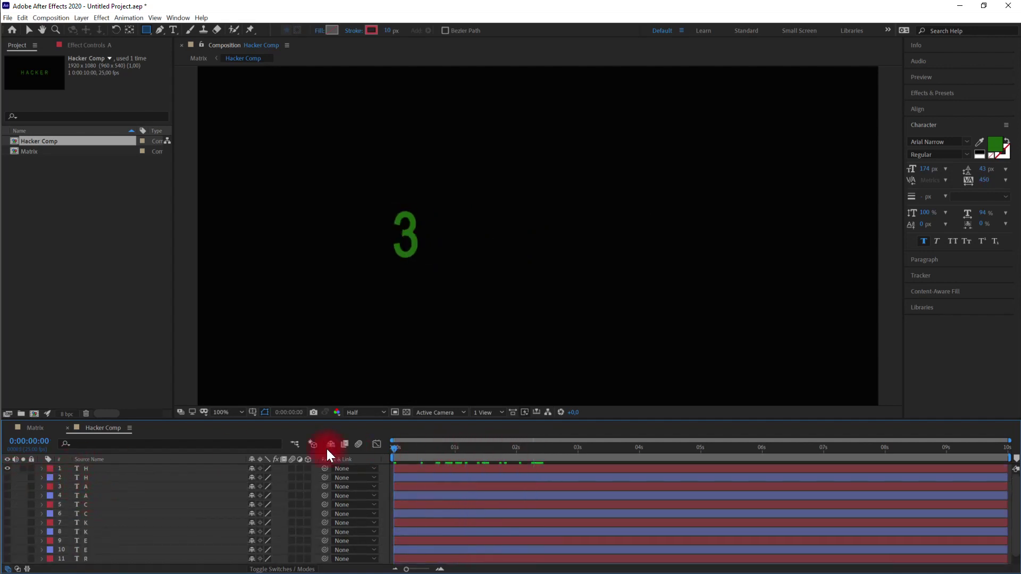
Step: Turn all letter layers back on and select the first H layer
alt+click(8, 468)
key(ctrl+a)
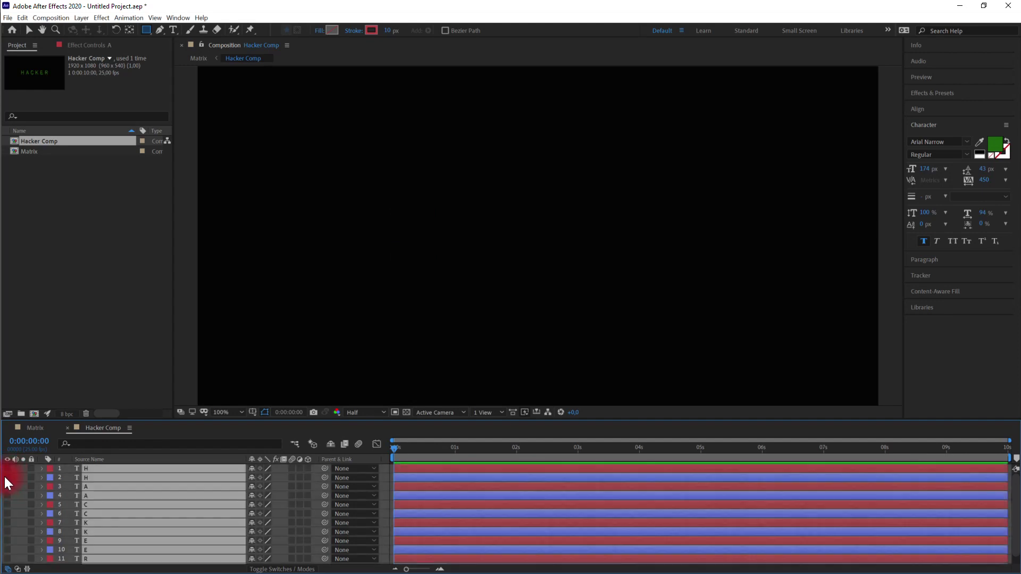
click(88, 477)
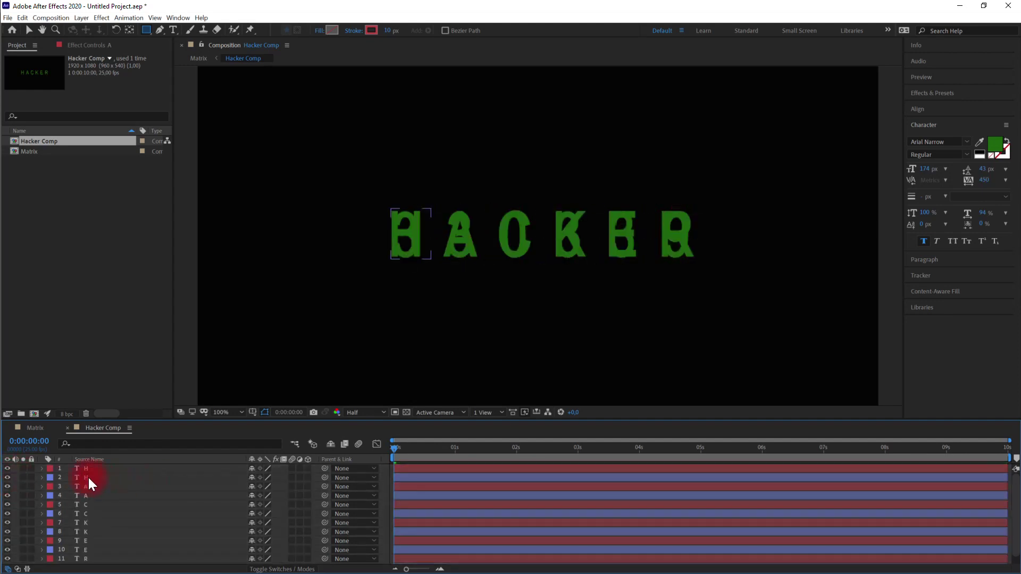
click(82, 466)
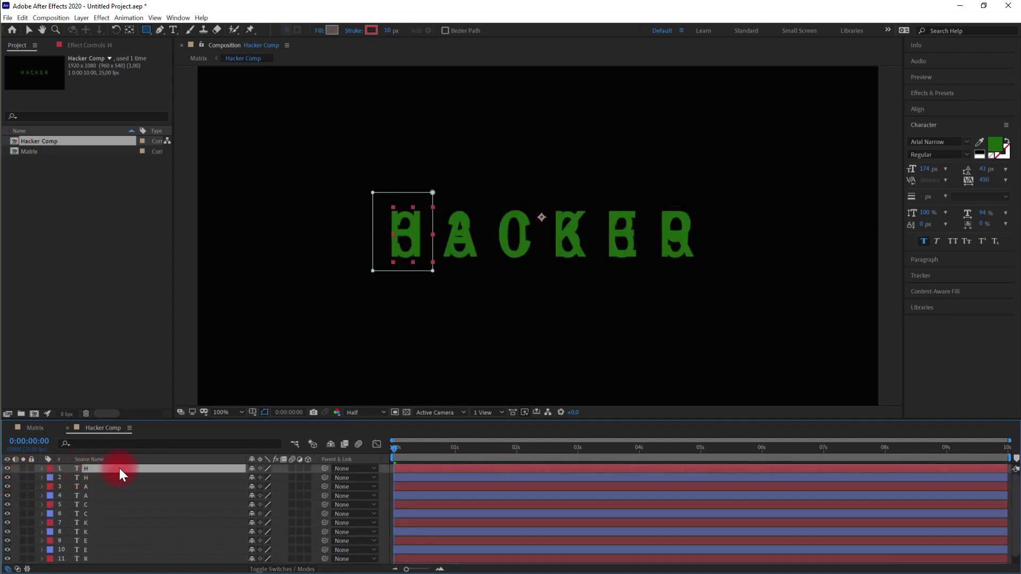
Step: Split both H layers at 2 seconds and delete the H 3 layer and the later H piece
shift+click(87, 478)
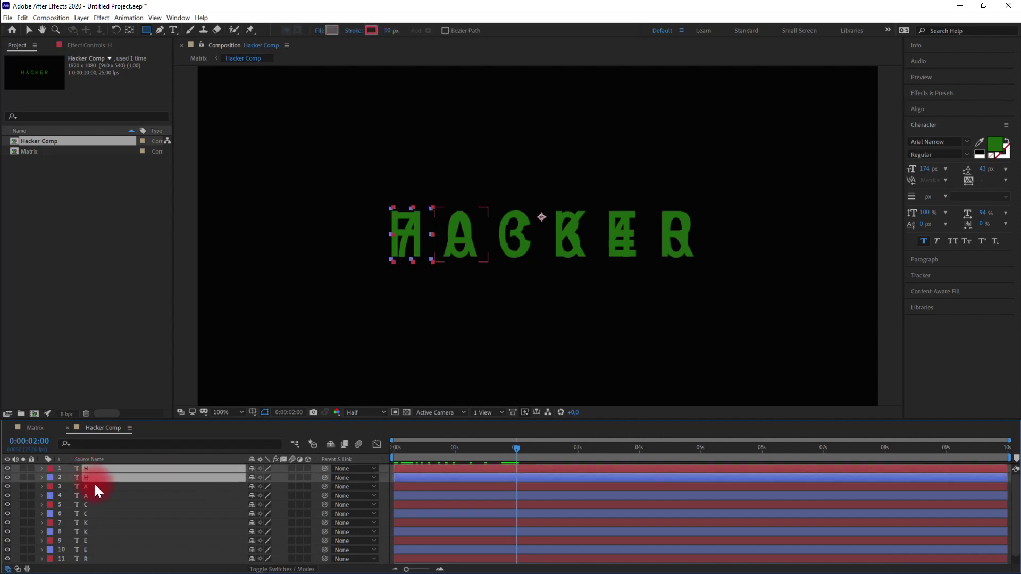
key(ctrl+shift+d)
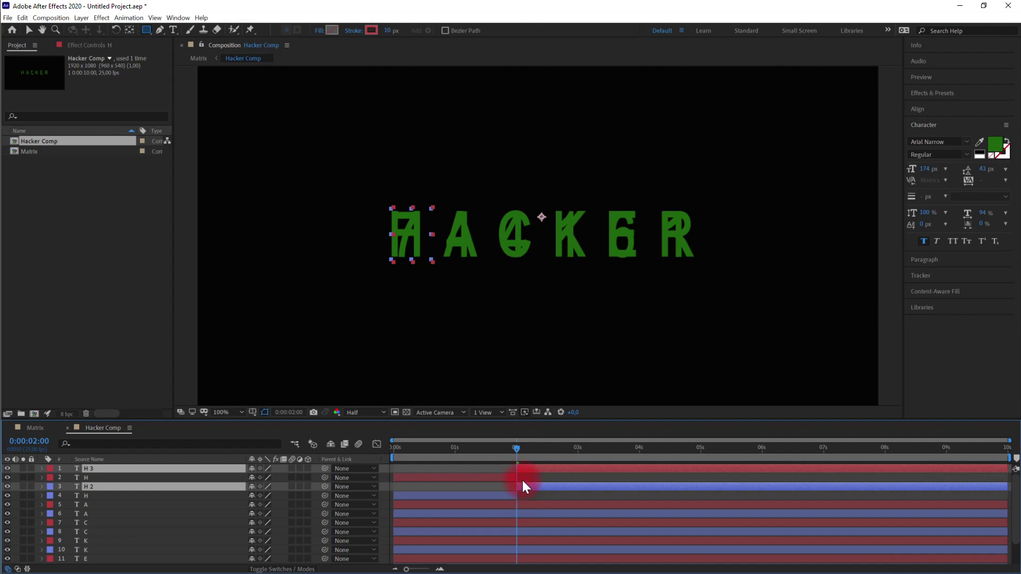
click(526, 478)
click(537, 470)
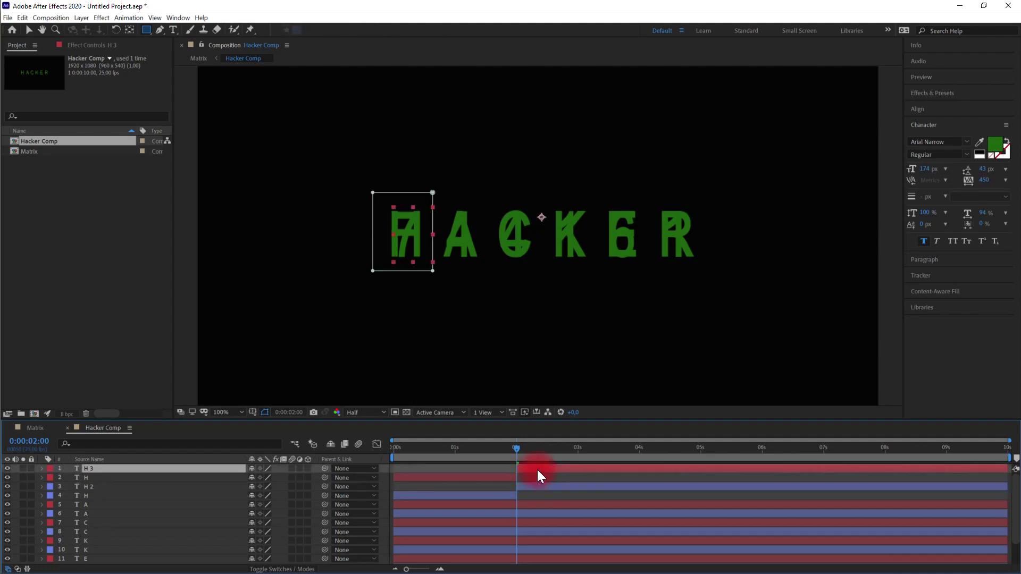
key(Delete)
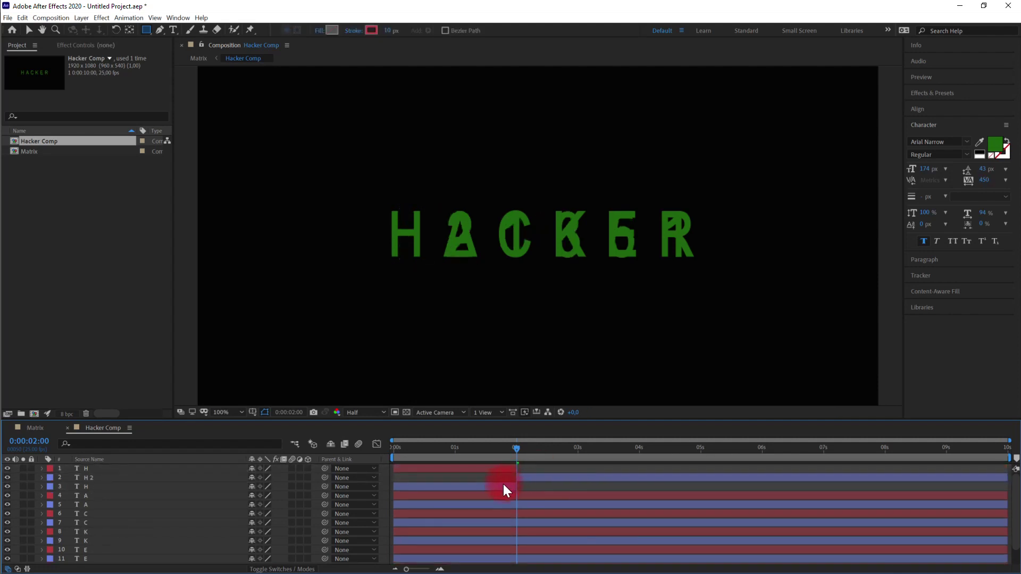
click(504, 486)
key(Delete)
Step: Hide every layer except the H digits and preview the flicker from about 1 second
drag(515, 448, 398, 448)
click(100, 487)
scroll(96, 537, down, 1)
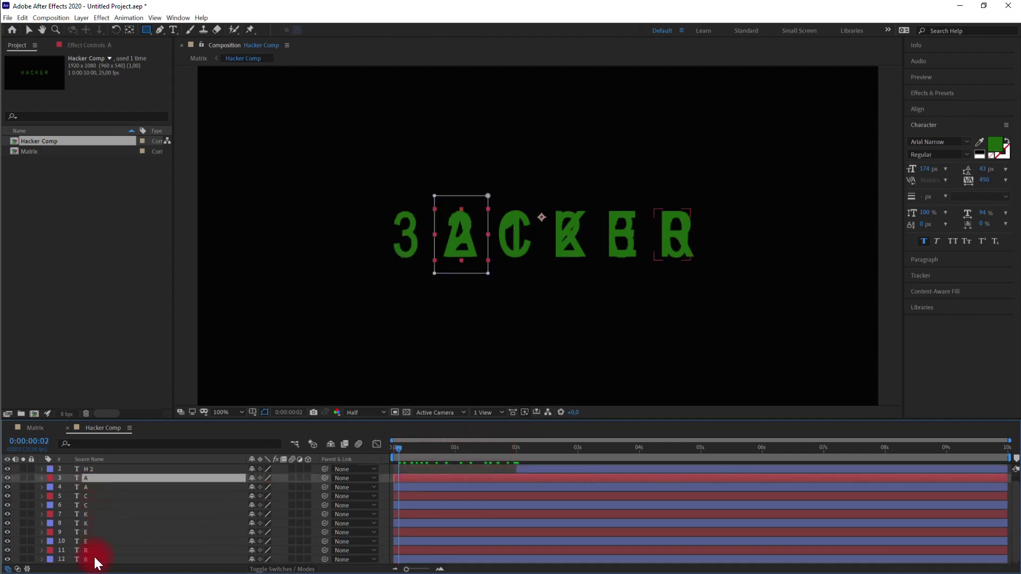
shift+click(88, 560)
click(8, 479)
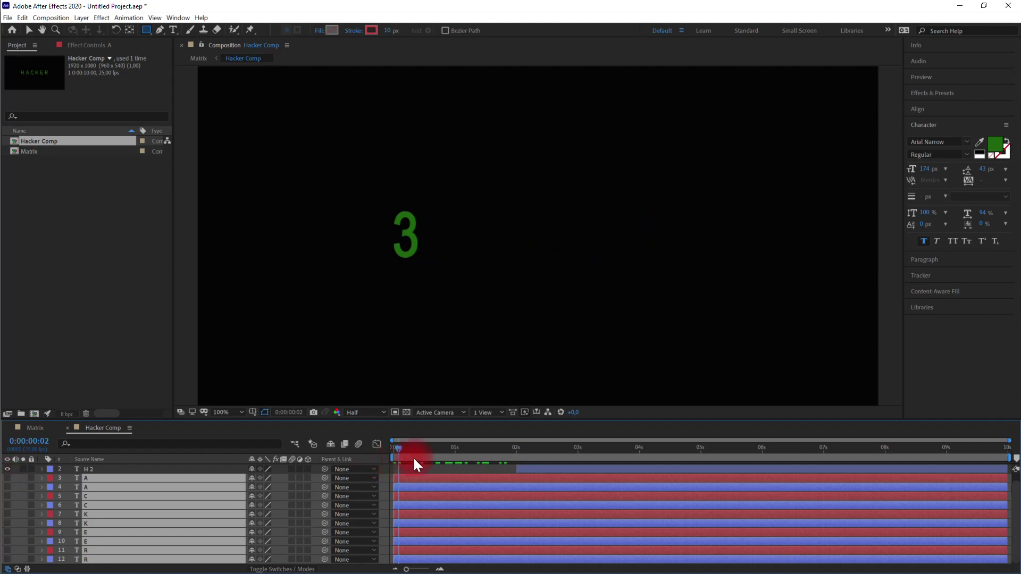
click(442, 467)
scroll(473, 494, up, 1)
key(space)
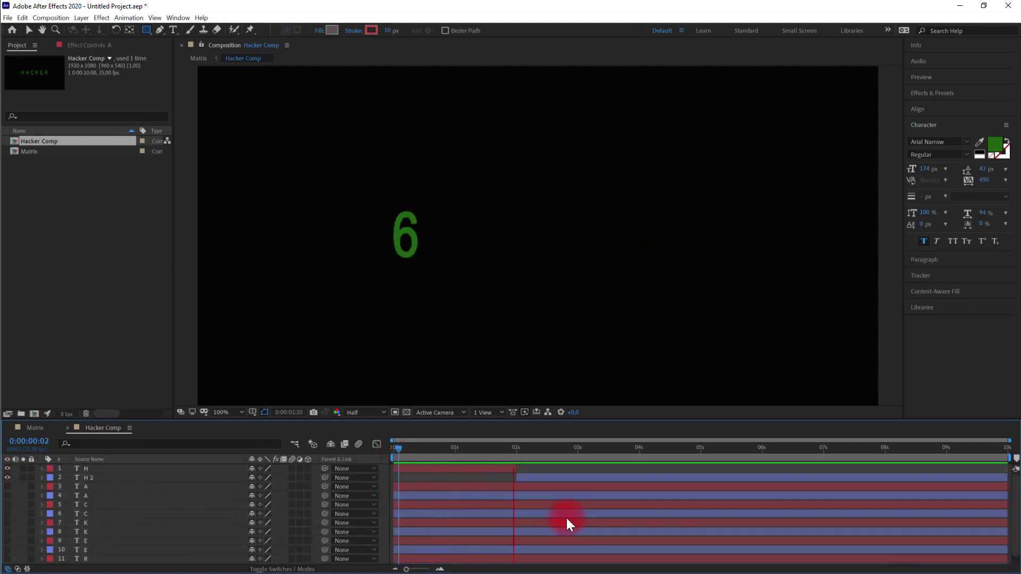
Step: Replay the H preview, show all layers again, and set the time to about 2 seconds
drag(455, 448, 356, 448)
key(space)
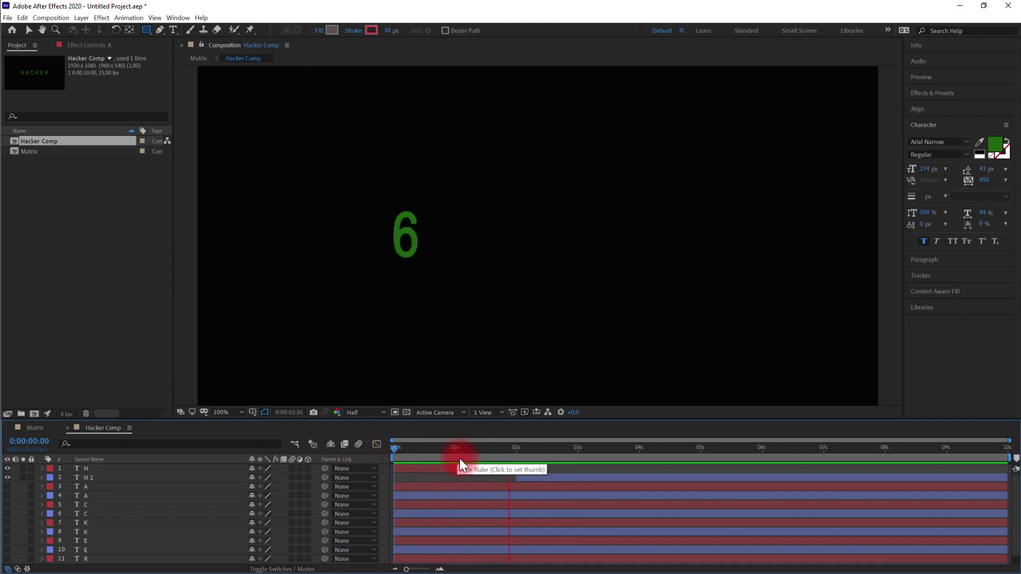
click(5, 480)
scroll(27, 480, up, 1)
click(750, 452)
drag(752, 455, 561, 458)
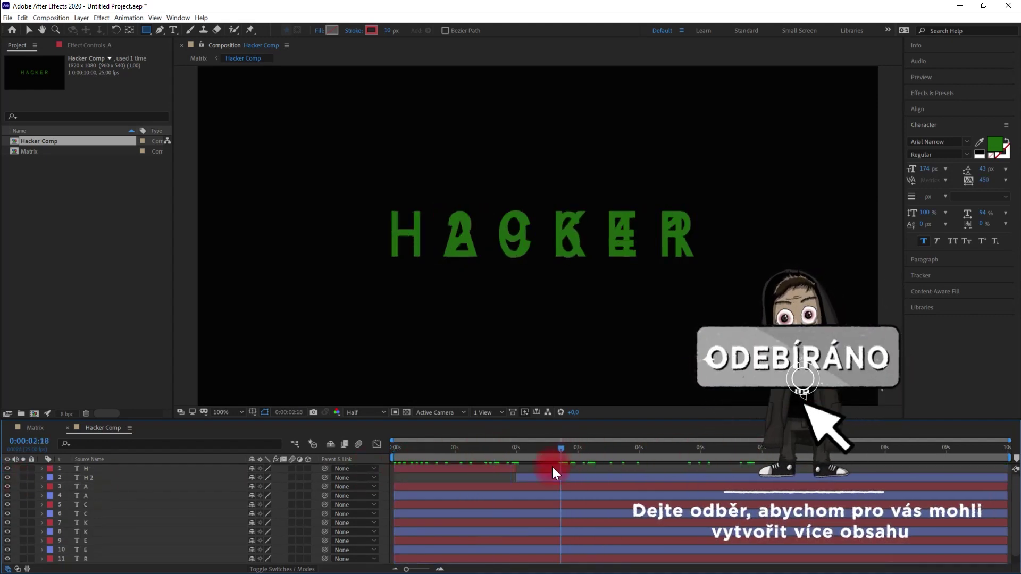
Step: Split the R layer at the current time and delete its extra piece
scroll(86, 545, down, 1)
click(88, 553)
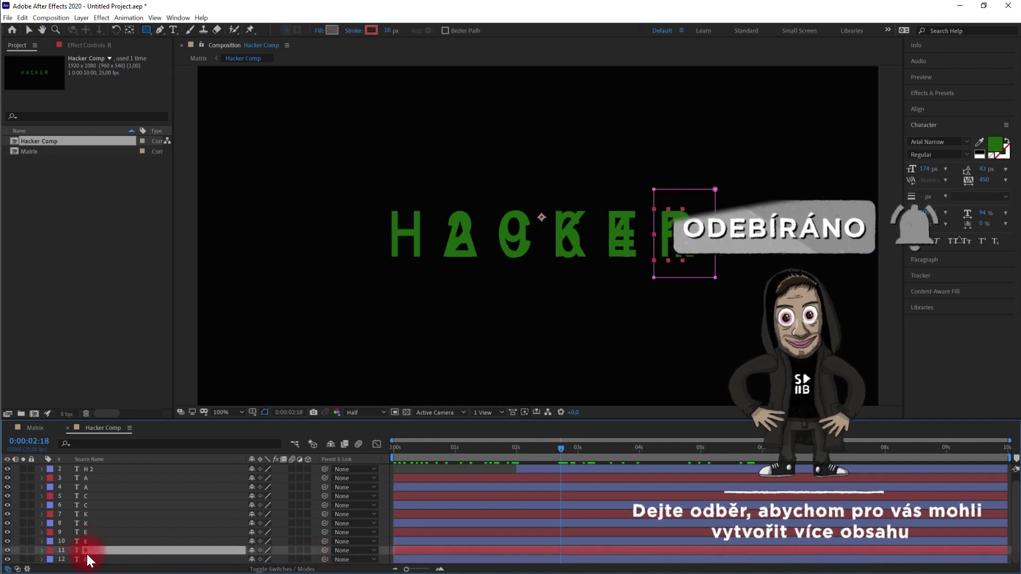
key(ctrl+shift+d)
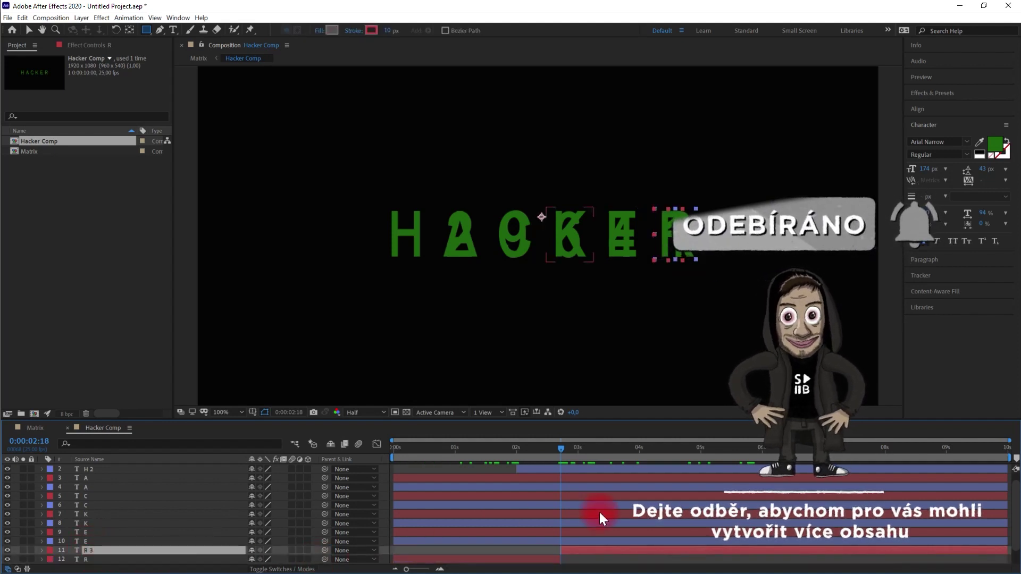
scroll(599, 512, down, 2)
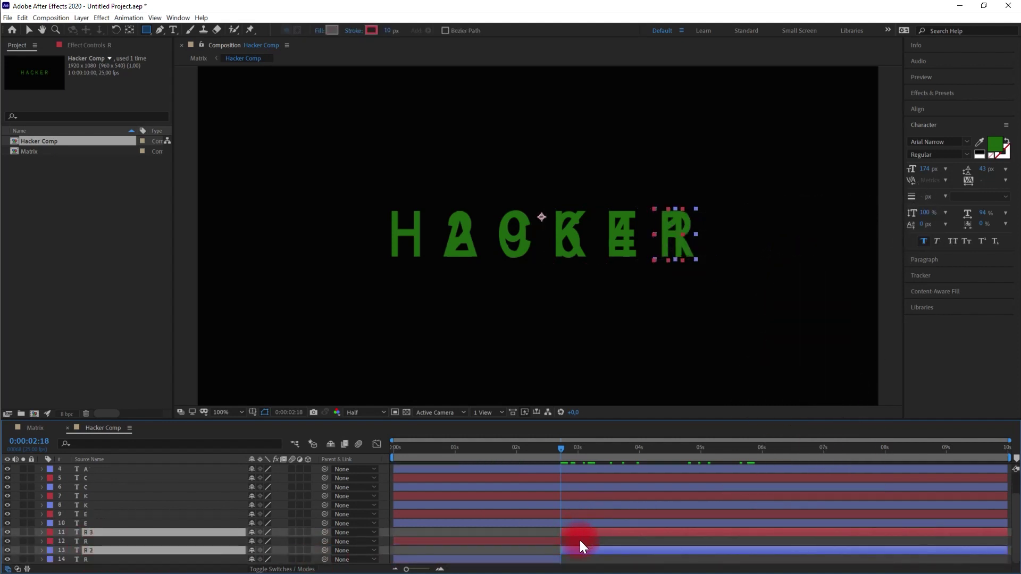
click(579, 541)
key(Delete)
scroll(548, 558, up, 2)
Step: At 0:00:03:05, split both A layers and delete the two unneeded A pieces
drag(557, 450, 590, 454)
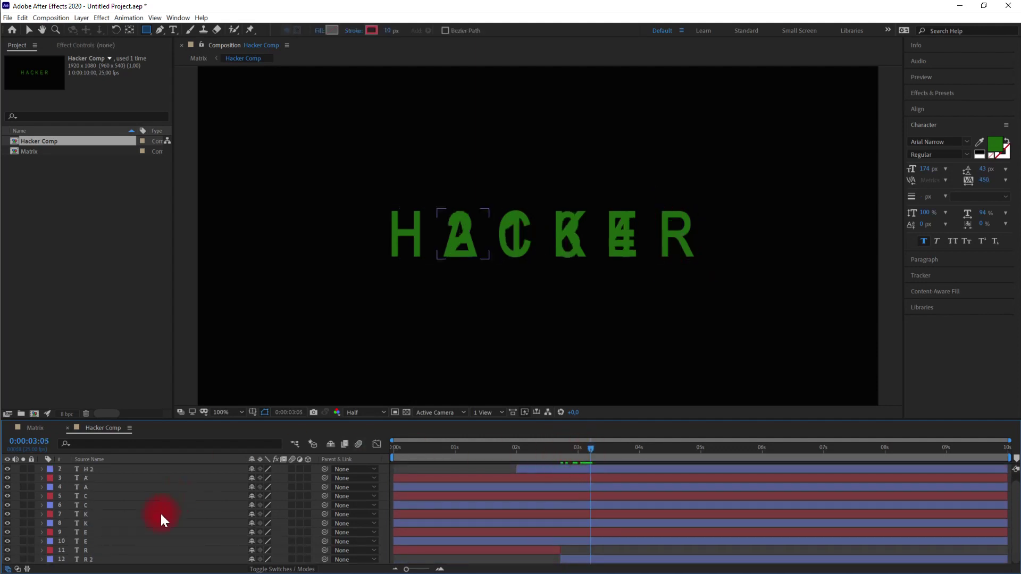
click(86, 479)
shift+click(85, 488)
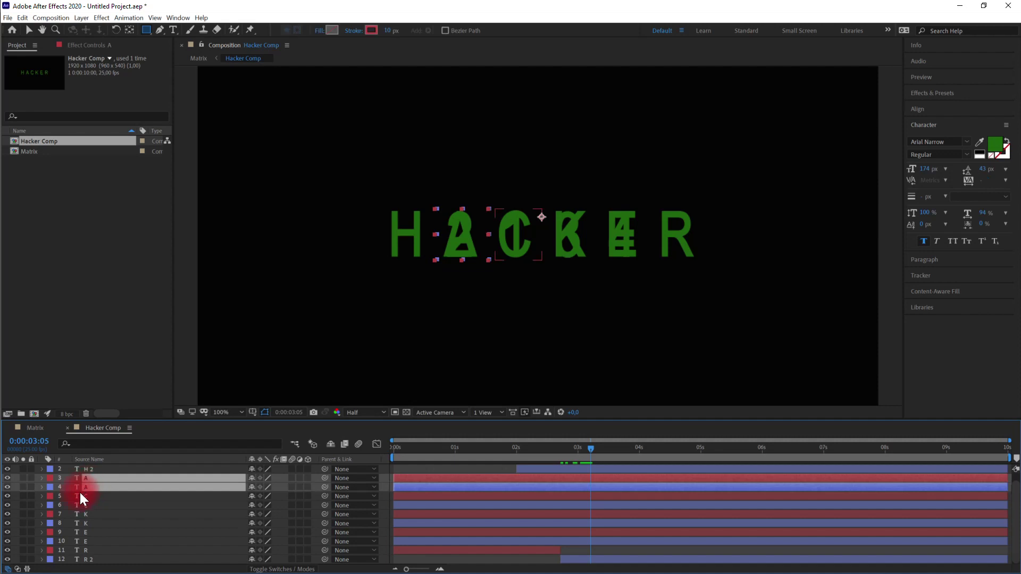
key(ctrl+shift+d)
click(629, 490)
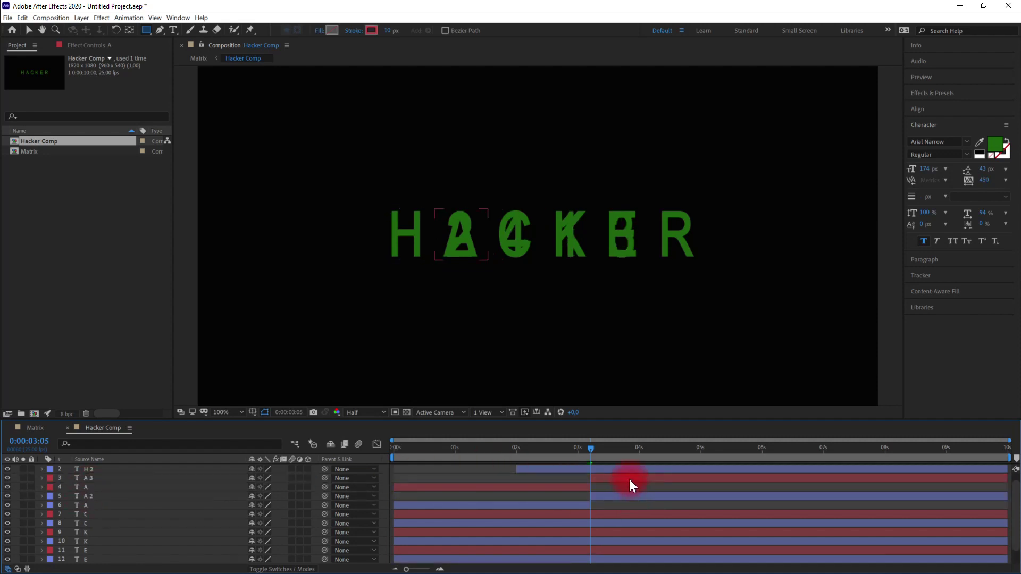
click(630, 480)
key(Delete)
click(565, 496)
key(Delete)
Step: Split the E layer and the next letter layer slightly later, then preview the reveal from the start
mouse_move(579, 449)
mouse_down()
mouse_move(600, 449)
mouse_move(592, 454)
mouse_up()
click(88, 541)
key(ctrl+shift+d)
click(621, 537)
click(614, 515)
key(ctrl+shift+d)
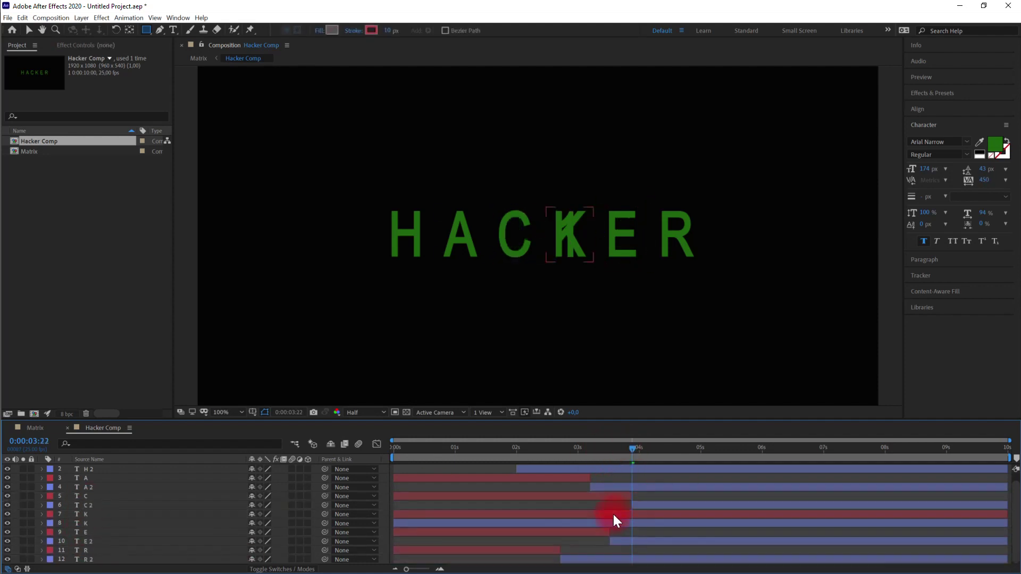
click(563, 412)
drag(578, 455, 371, 482)
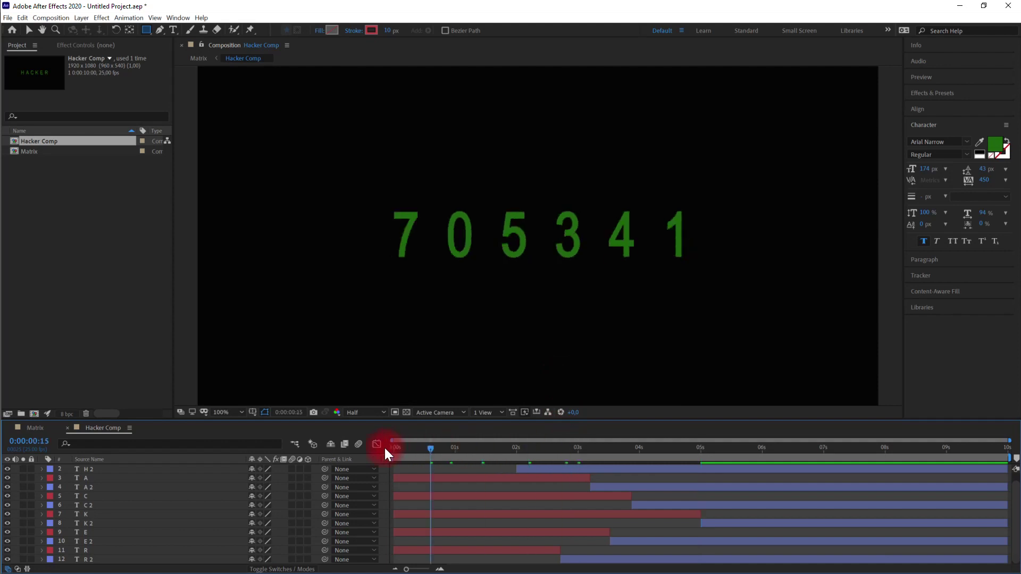
key(space)
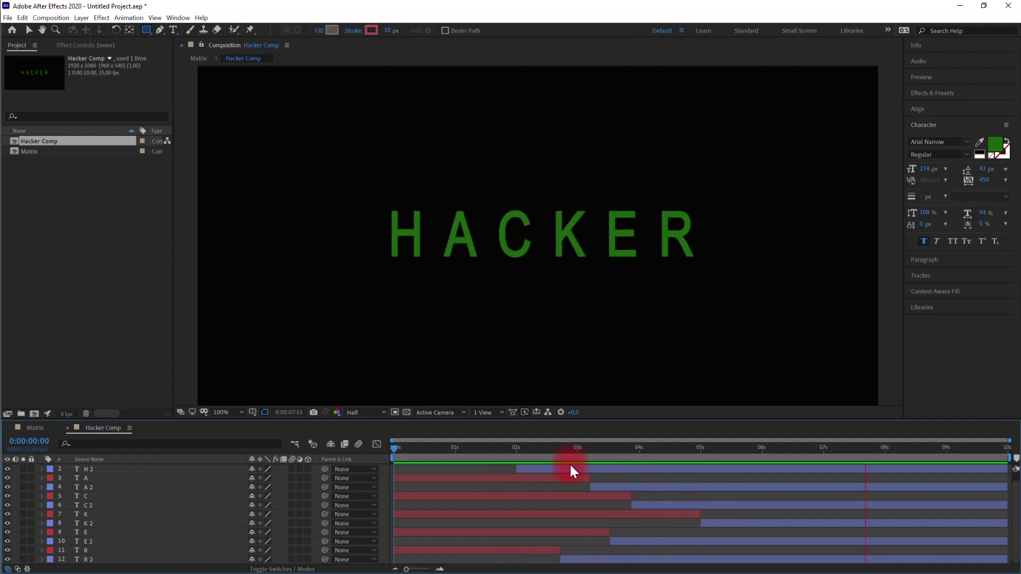
Step: Keyframe the BG digit layer's scale so it falls from 134% to 105%
click(68, 428)
click(98, 477)
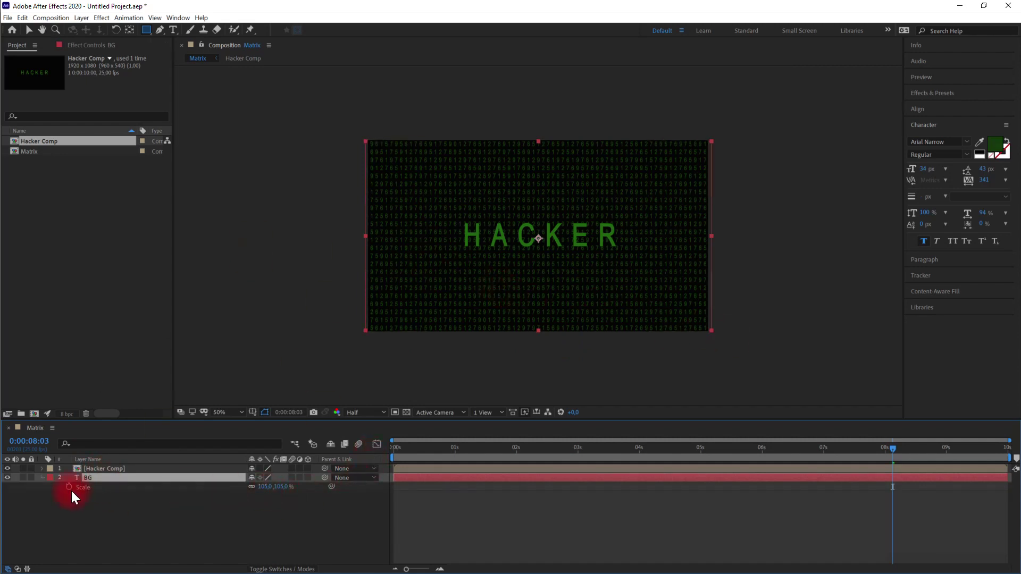
click(1007, 452)
click(69, 487)
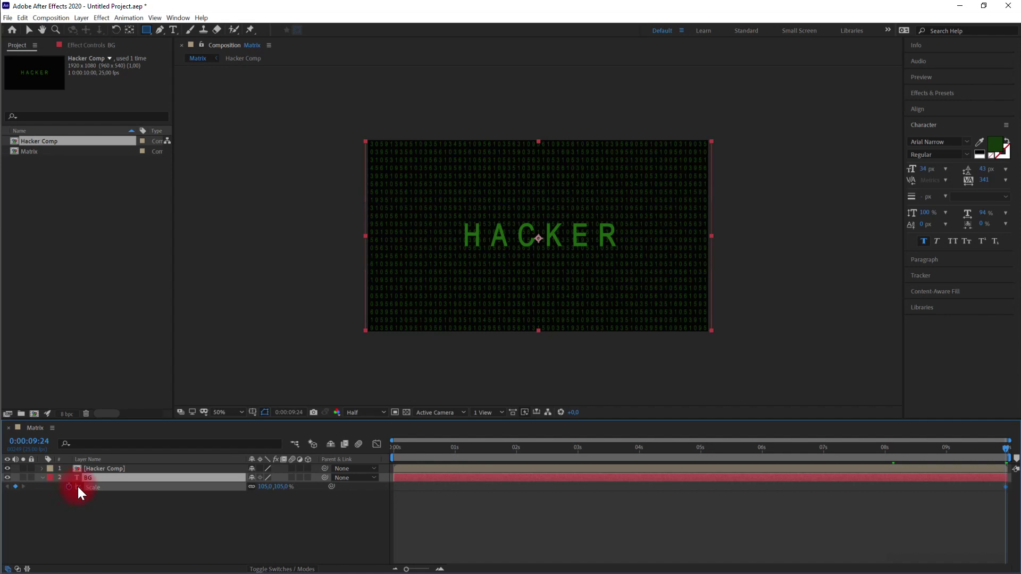
drag(266, 487, 278, 488)
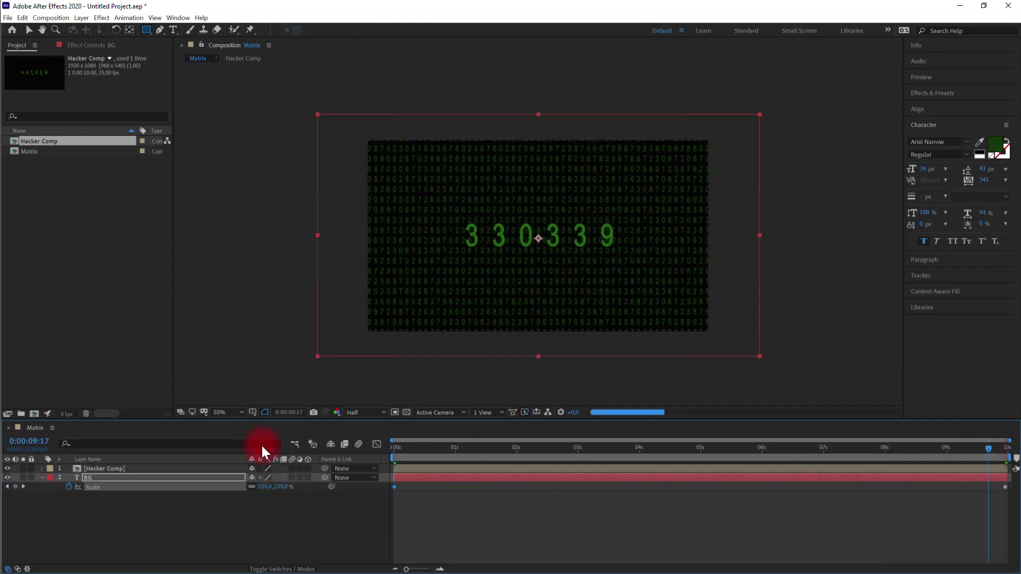
Step: Keyframe Hacker Comp's scale from 100% at 0s to 125% at the comp's end
click(98, 469)
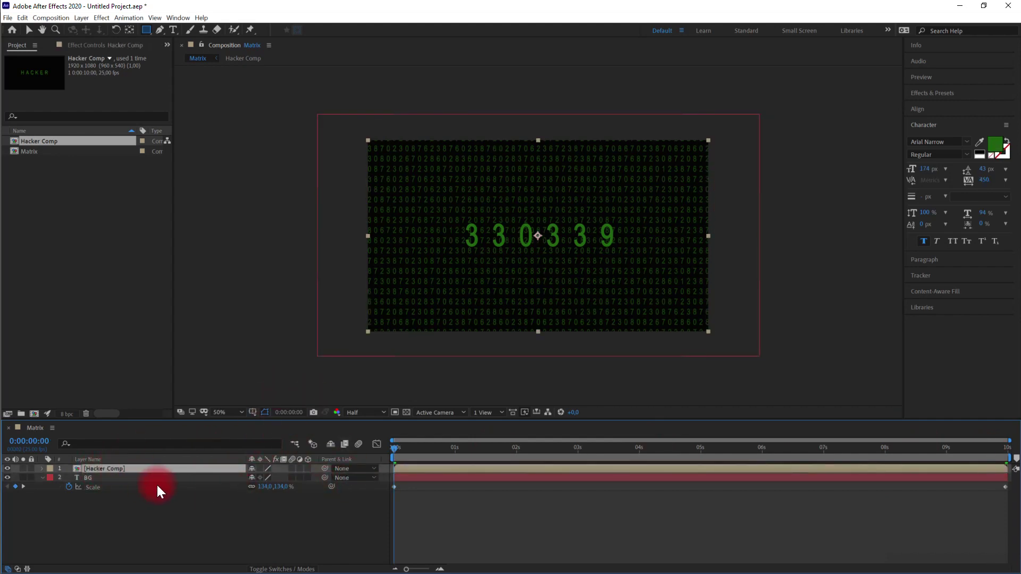
key(s)
click(69, 478)
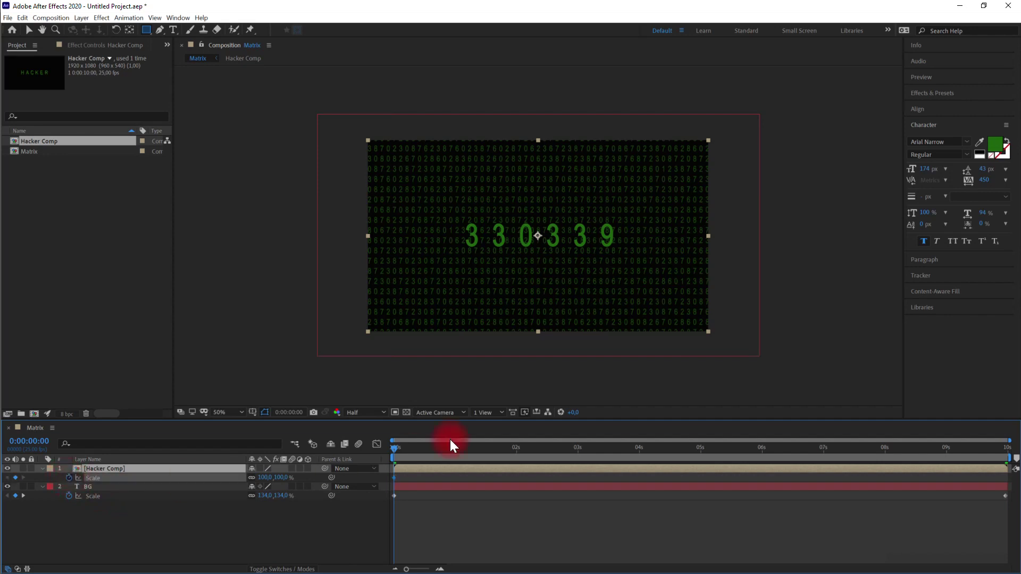
click(1008, 451)
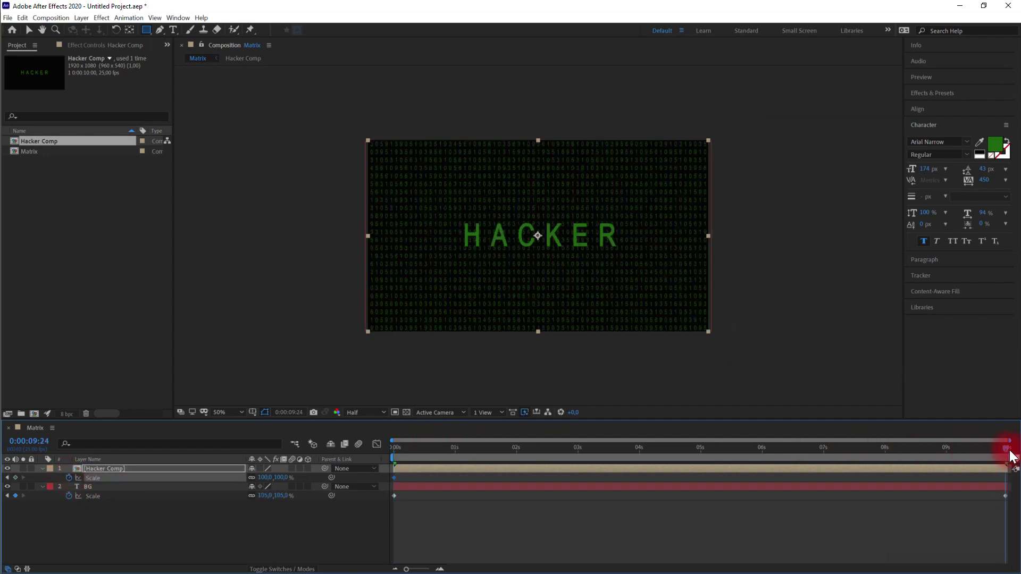
drag(270, 477, 272, 475)
key(ctrl+shift+a)
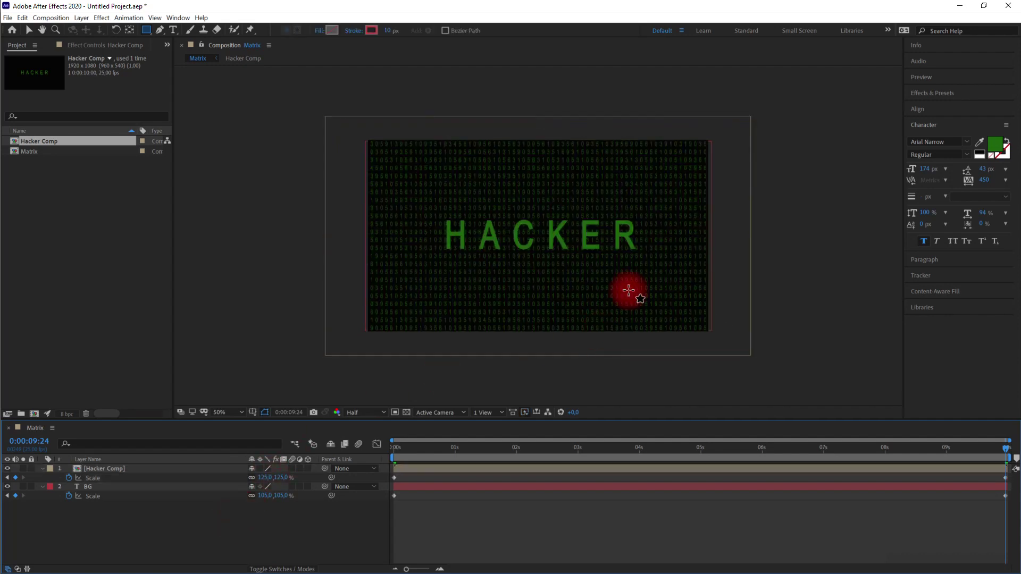
Step: Find CC Vignette in Effects & Presets and apply it to the BG layer
click(936, 93)
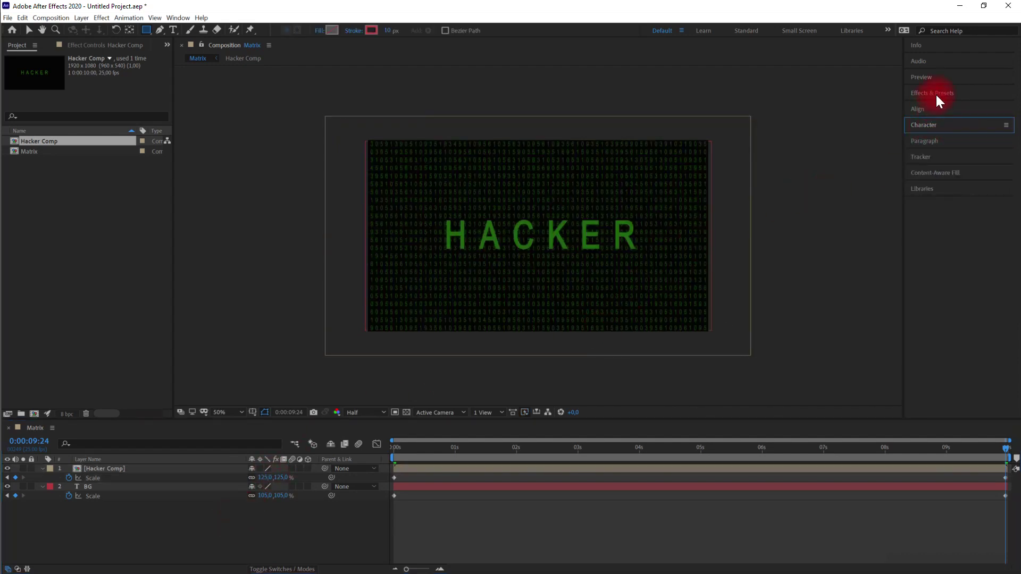
text(keyli)
drag(950, 154, 765, 92)
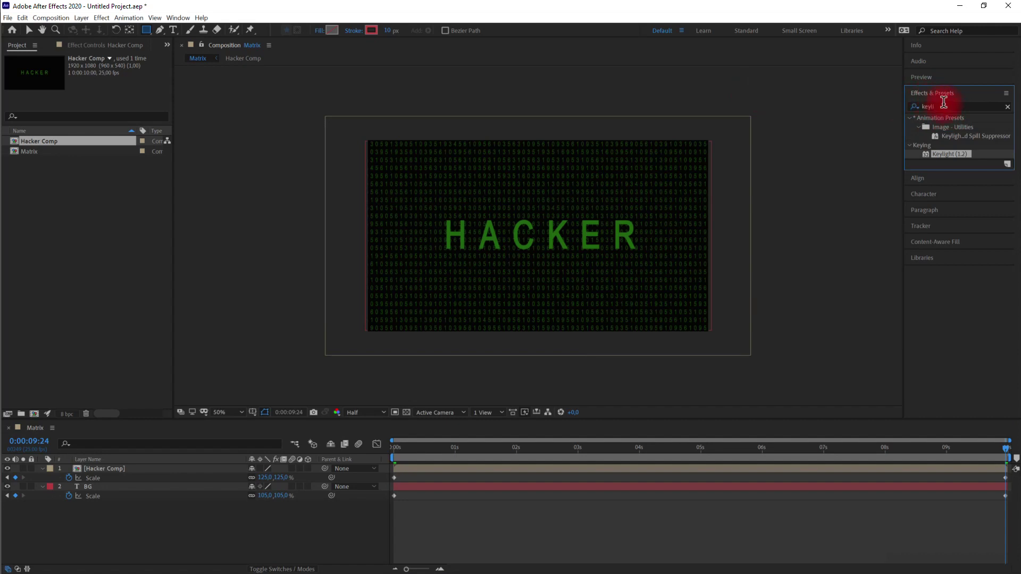
drag(944, 102, 840, 112)
key(BackSpace)
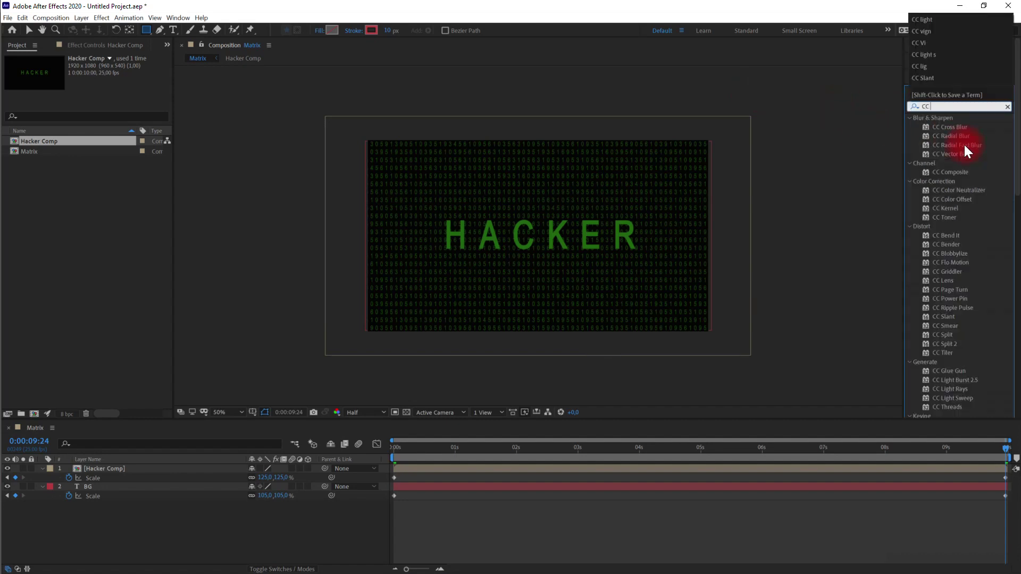
text(CC vig)
drag(948, 127, 91, 489)
Step: Raise the CC Vignette Amount to 330 and clear the effects search
key(v)
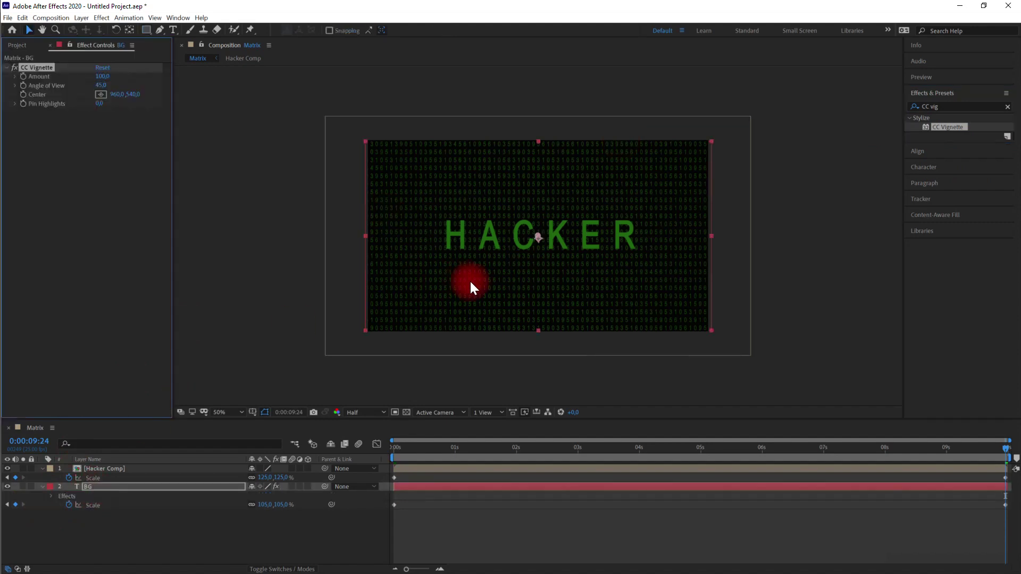
drag(143, 76, 143, 76)
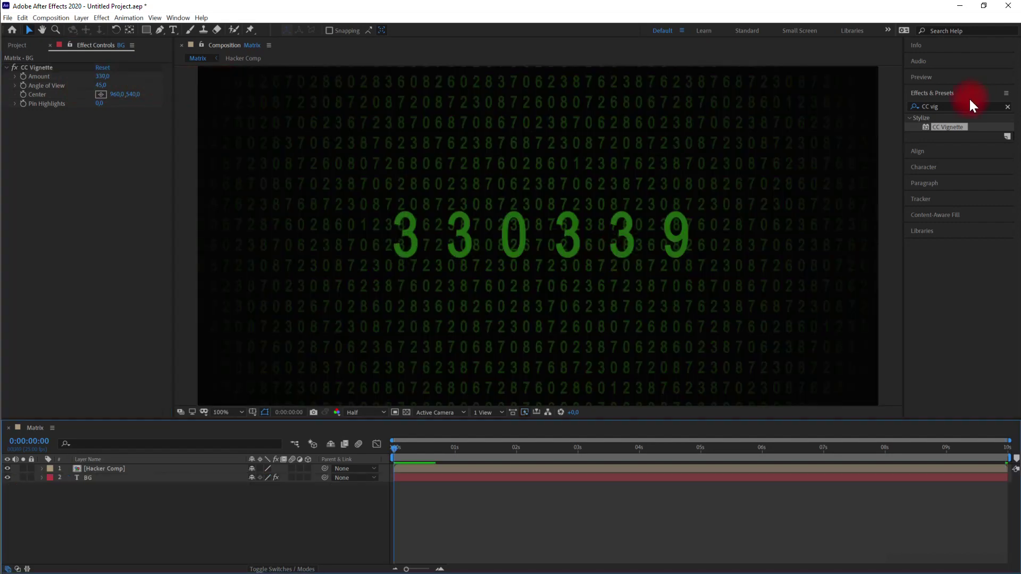
click(969, 103)
key(BackSpace)
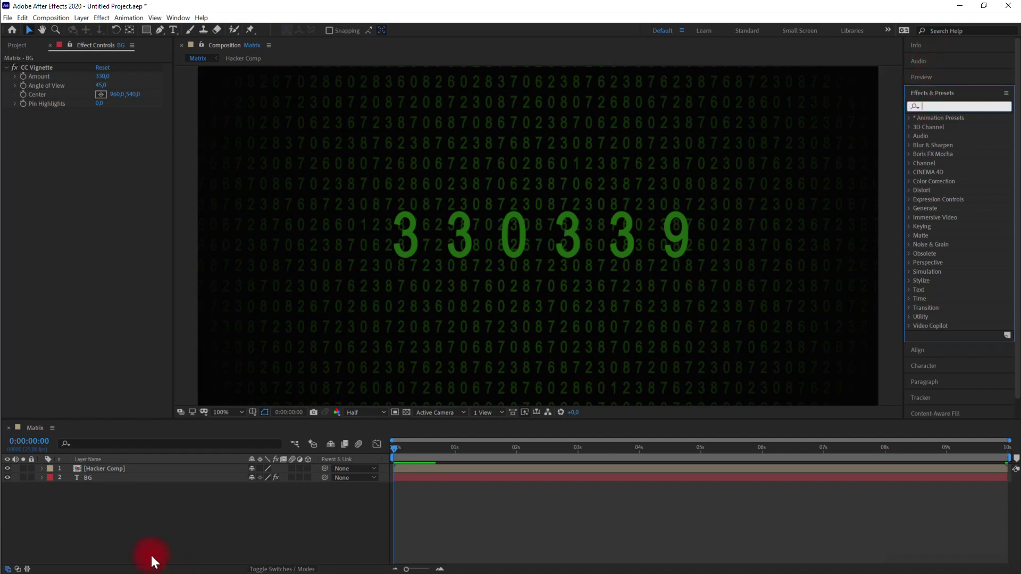
Step: Add Adjustment Layer 1 with Ctrl+Alt+Y and apply the Bad TV 1 - warp preset to it
click(153, 531)
scroll(529, 298, down, 2)
scroll(546, 318, up, 2)
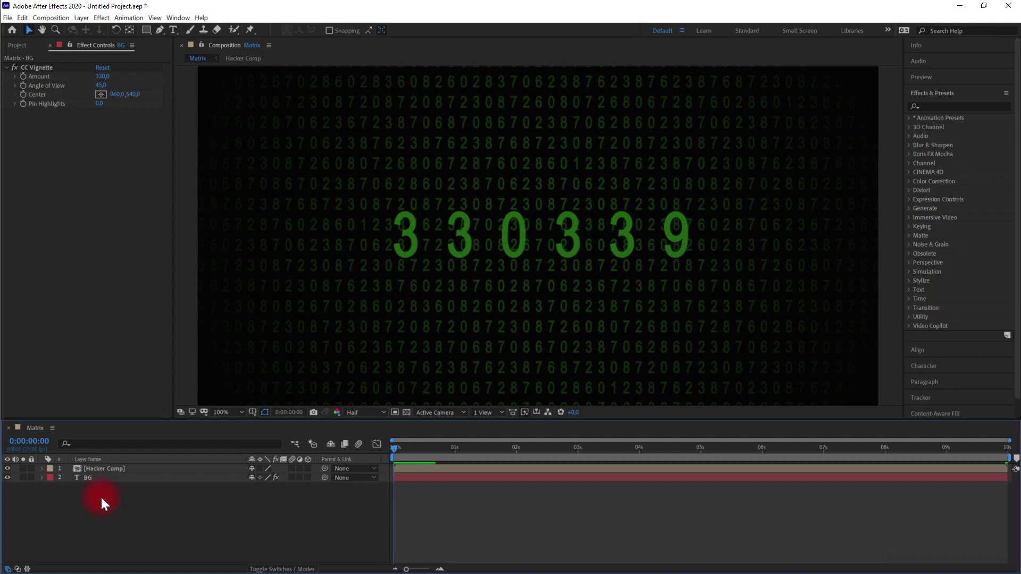
key(ctrl+alt+y)
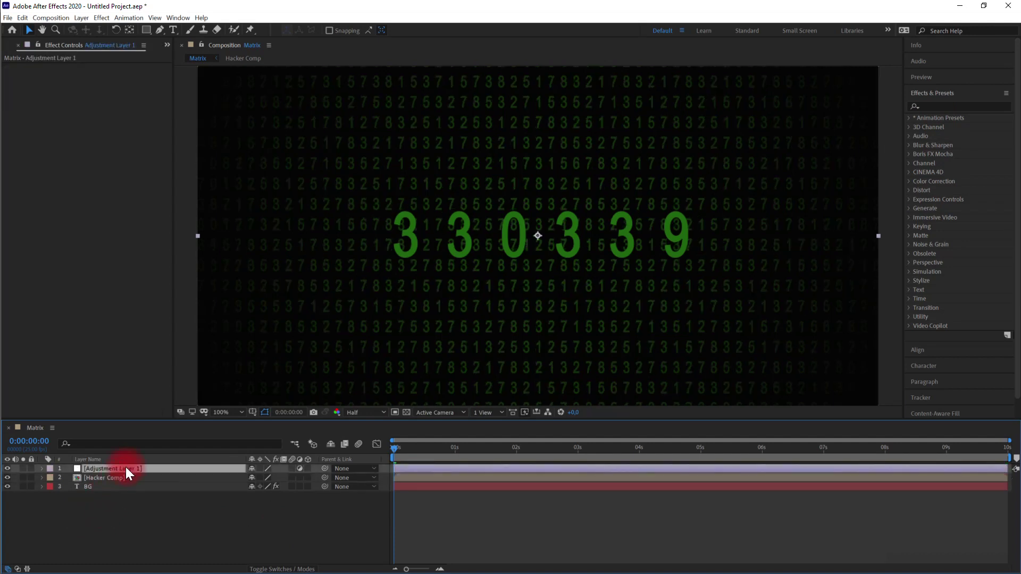
click(927, 105)
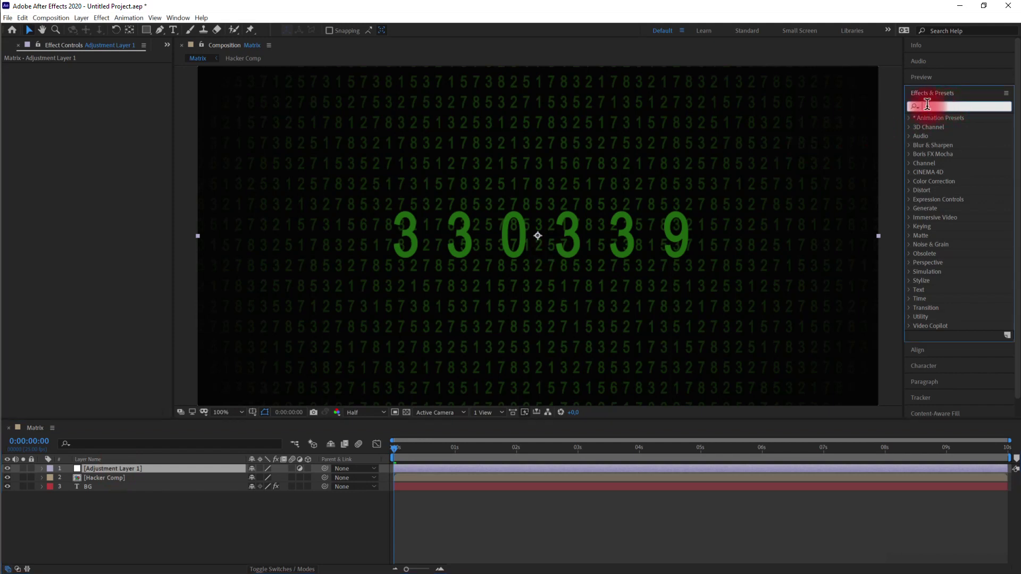
text(bad)
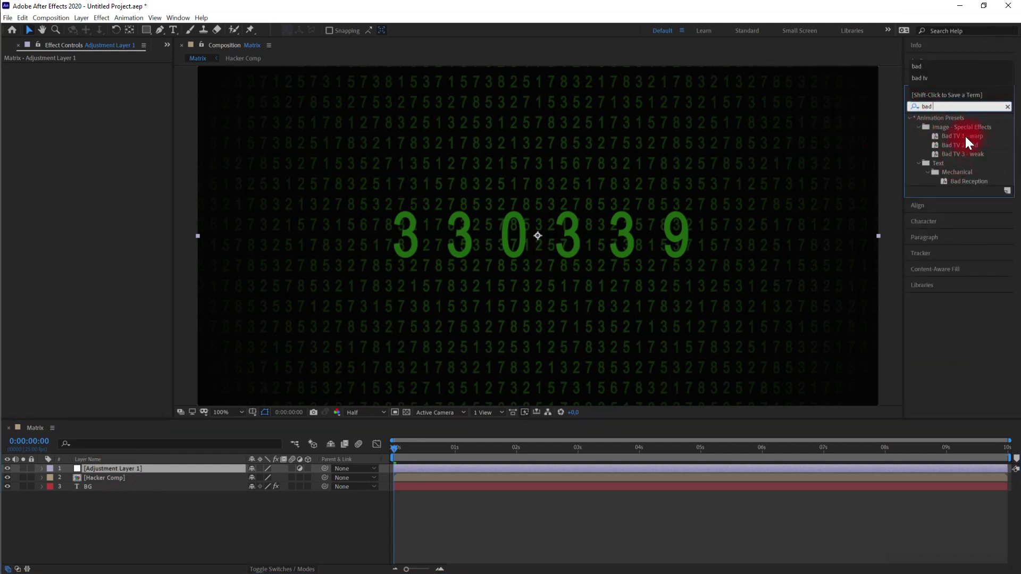
mouse_move(964, 136)
mouse_down()
mouse_move(126, 479)
mouse_move(132, 468)
mouse_up()
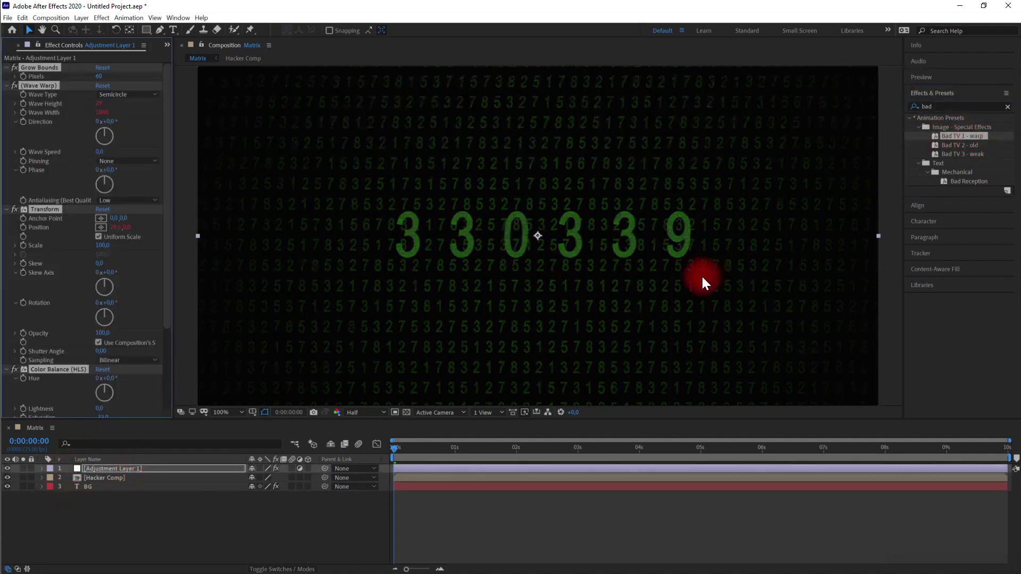
Step: Play a preview of the Matrix comp to watch the warp glitch on the digits and title
key(space)
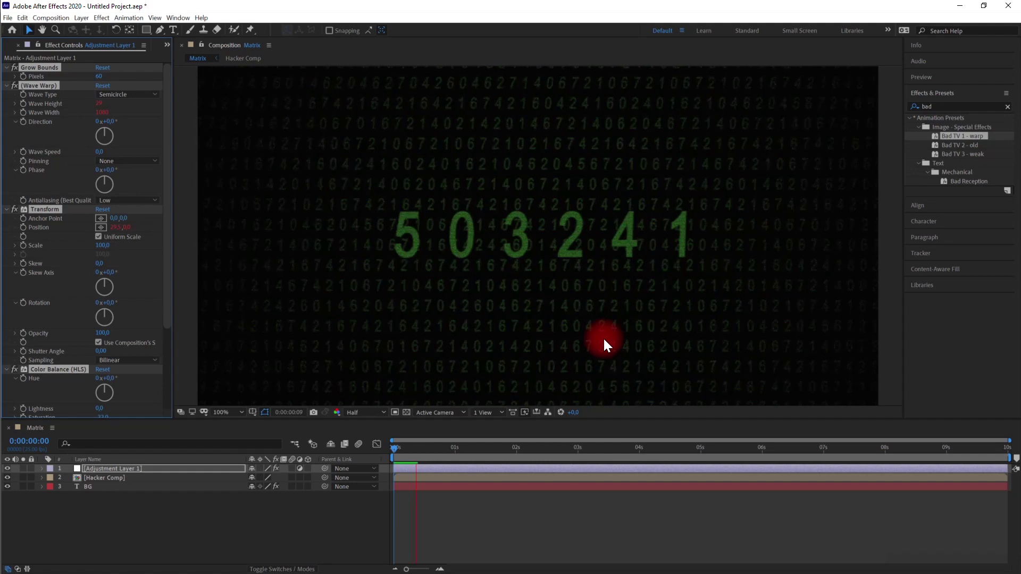